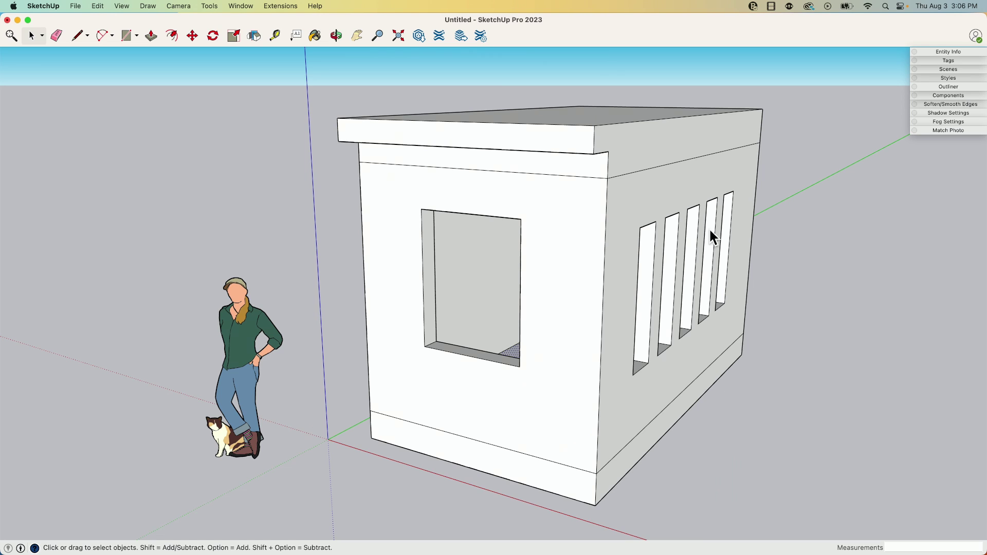
# Step: Try to erase the seam line below the roof on the building's front and side walls
pyautogui.scroll(5, 703, 231)
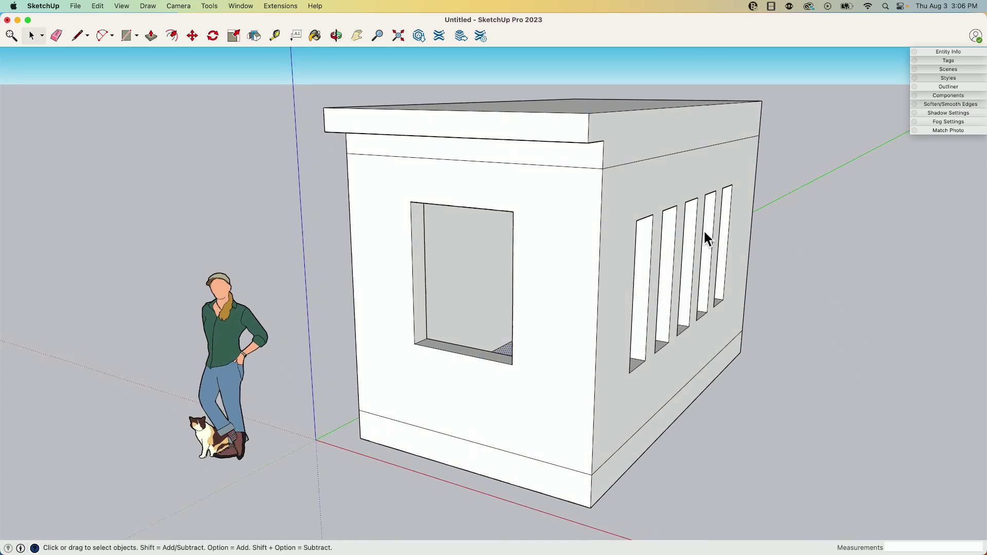
pyautogui.click(571, 186)
pyautogui.moveTo(499, 183); pyautogui.dragTo(518, 133, button='middle')
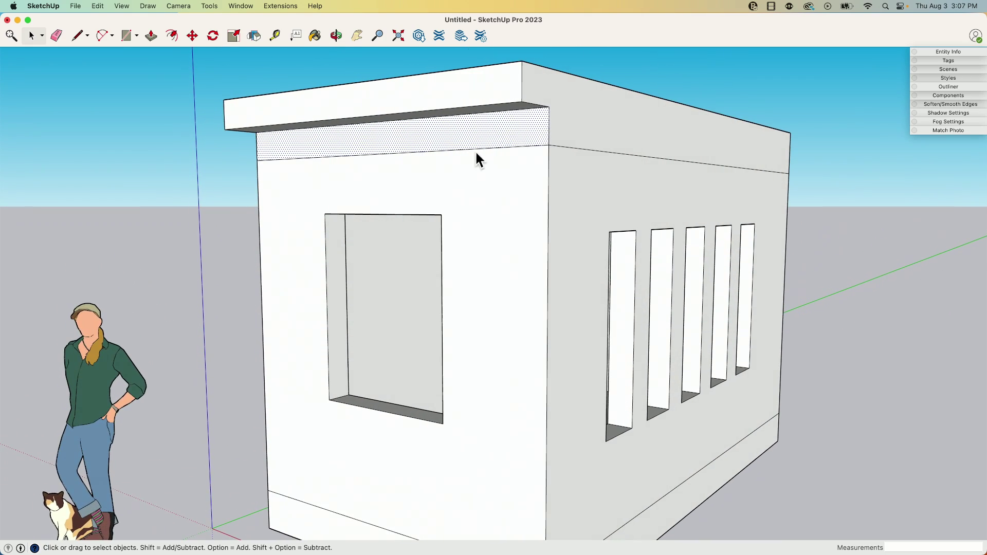
pyautogui.moveTo(597, 93); pyautogui.dragTo(524, 128, button='middle')
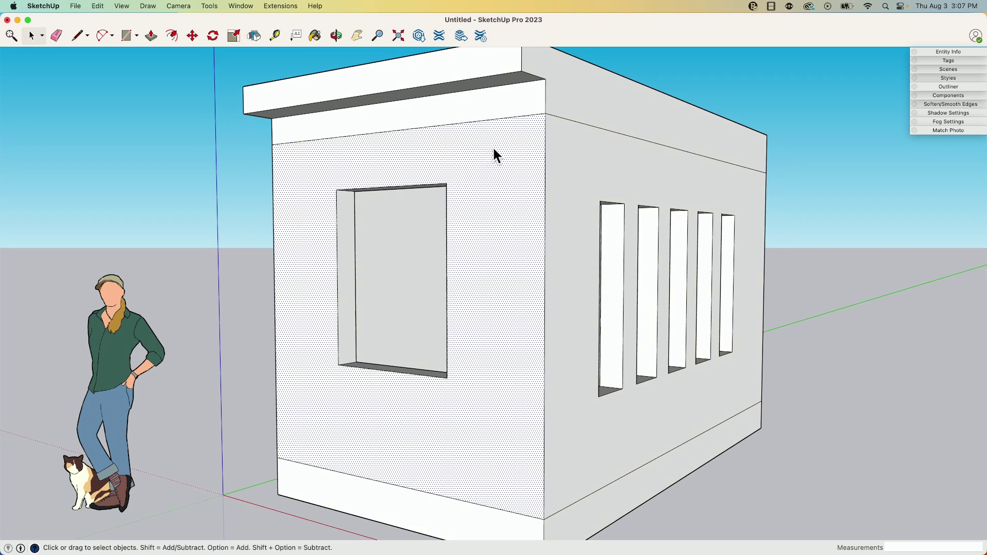
pyautogui.click(588, 160)
pyautogui.moveTo(589, 161)
pyautogui.mouseDown(button='middle')
pyautogui.moveTo(580, 115)
pyautogui.moveTo(606, 103)
pyautogui.moveTo(592, 159)
pyautogui.moveTo(597, 143)
pyautogui.mouseUp(button='middle')
pyautogui.press('e')
pyautogui.click(594, 157)
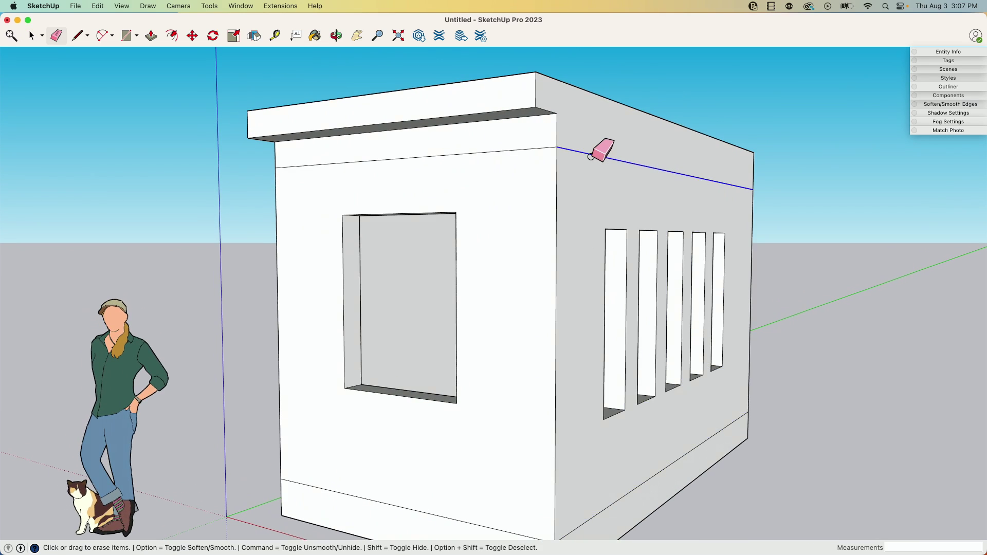
pyautogui.click(527, 148)
# Step: Try to erase the seam lines near the base of the walls, and undo the seam erasures
pyautogui.scroll(-2, 620, 453)
pyautogui.moveTo(579, 408); pyautogui.dragTo(575, 391)
pyautogui.moveTo(511, 430); pyautogui.dragTo(564, 345, button='middle')
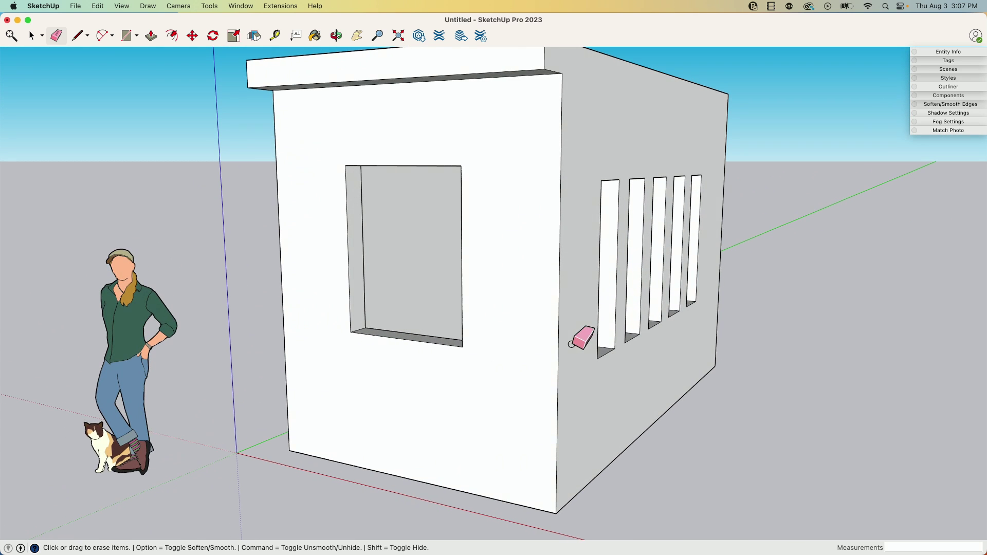
pyautogui.press('super+z')
pyautogui.press('super+z')
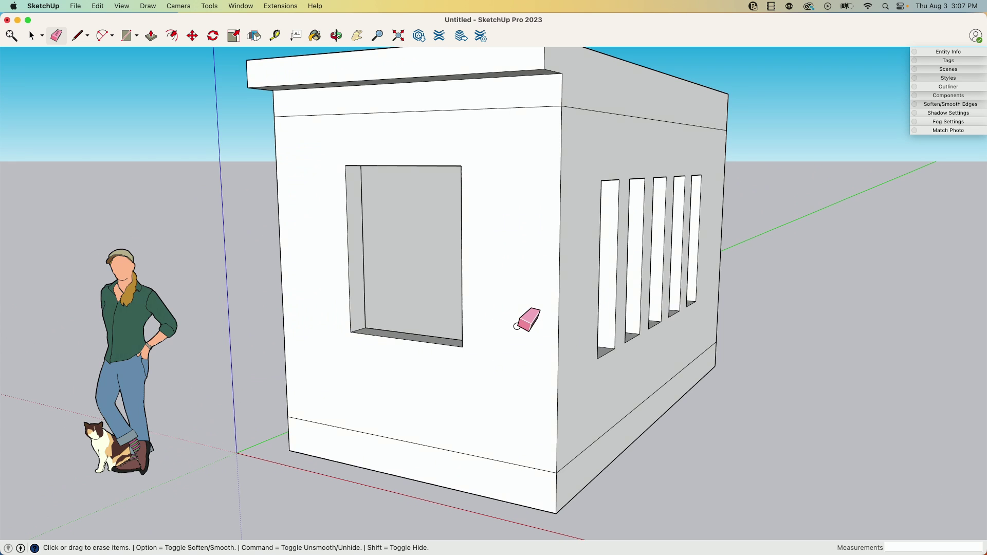
# Step: Turn on the X-ray face style to see through the building's walls
pyautogui.click(123, 6)
pyautogui.moveTo(158, 191)
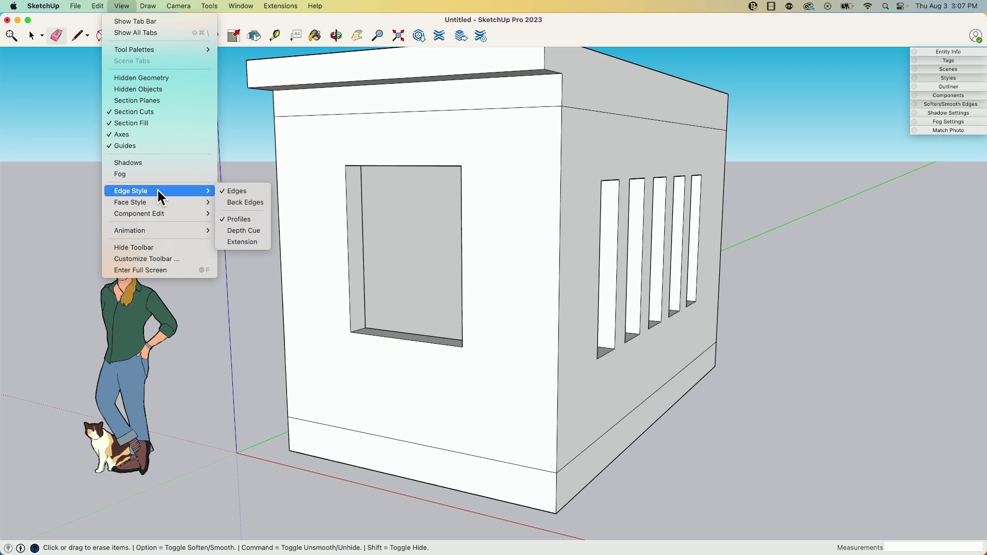
pyautogui.moveTo(190, 202)
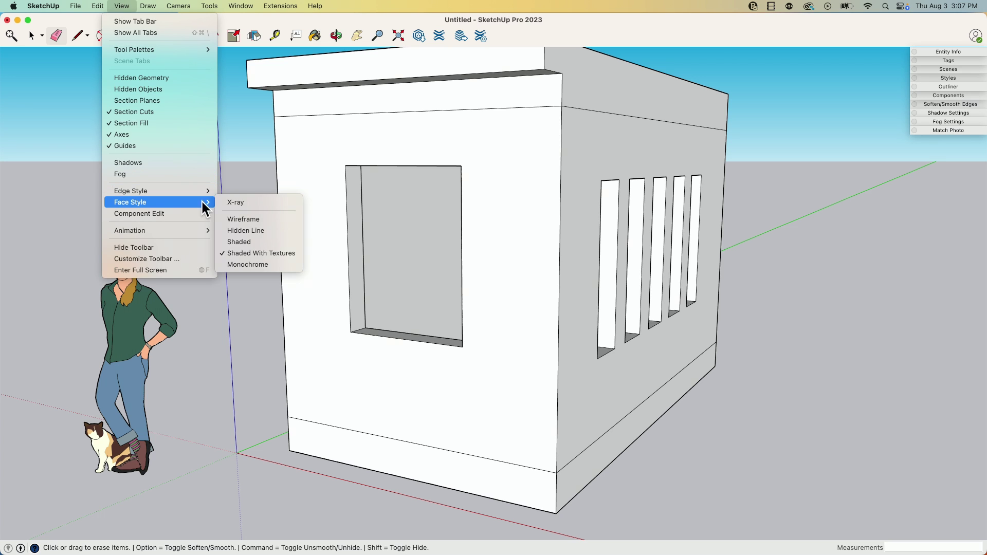
pyautogui.click(233, 203)
# Step: Erase the seam lines below the roof on the building's front and side walls
pyautogui.moveTo(233, 203); pyautogui.dragTo(307, 356, button='middle')
pyautogui.moveTo(566, 415); pyautogui.dragTo(575, 97, button='middle')
pyautogui.moveTo(319, 125); pyautogui.dragTo(502, 132, button='middle')
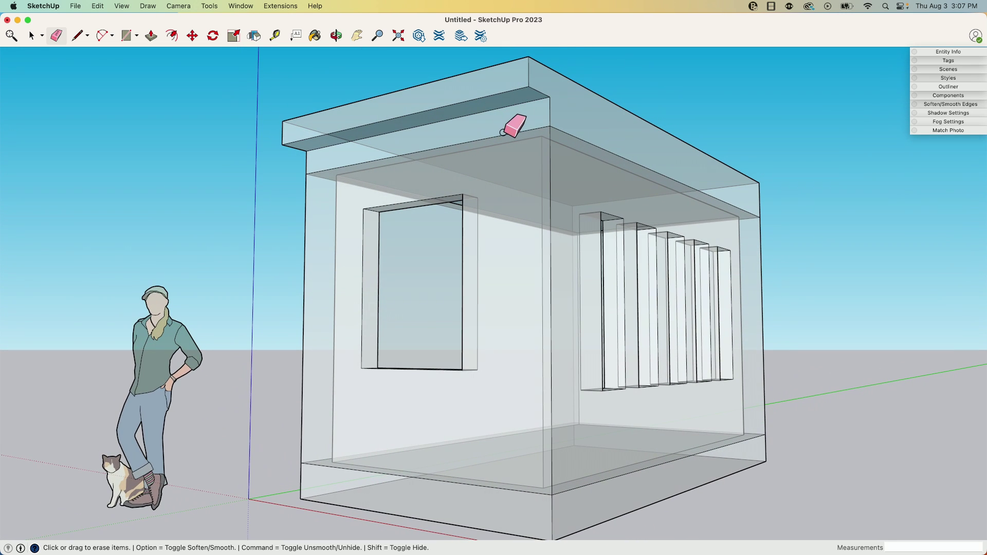
pyautogui.click(503, 136)
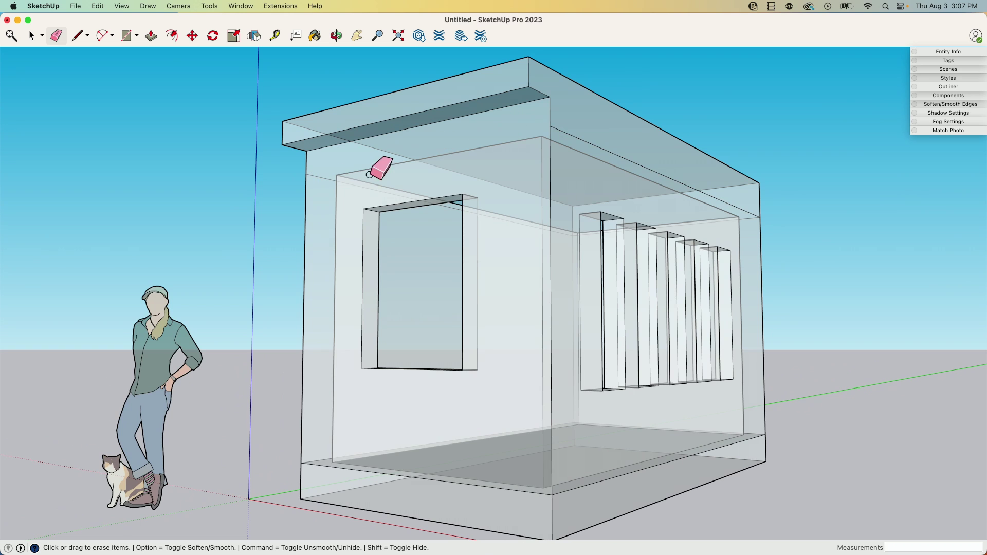
pyautogui.click(575, 136)
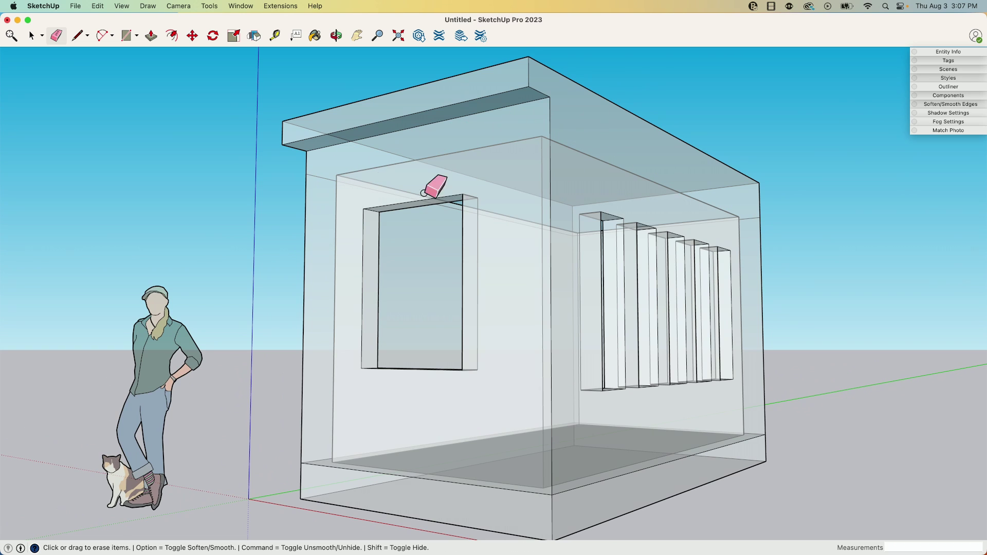
# Step: Erase the seam lines around the base of the walls and the remaining seams below the roof
pyautogui.moveTo(322, 271)
pyautogui.mouseDown(button='middle')
pyautogui.moveTo(341, 452)
pyautogui.moveTo(299, 401)
pyautogui.mouseUp(button='middle')
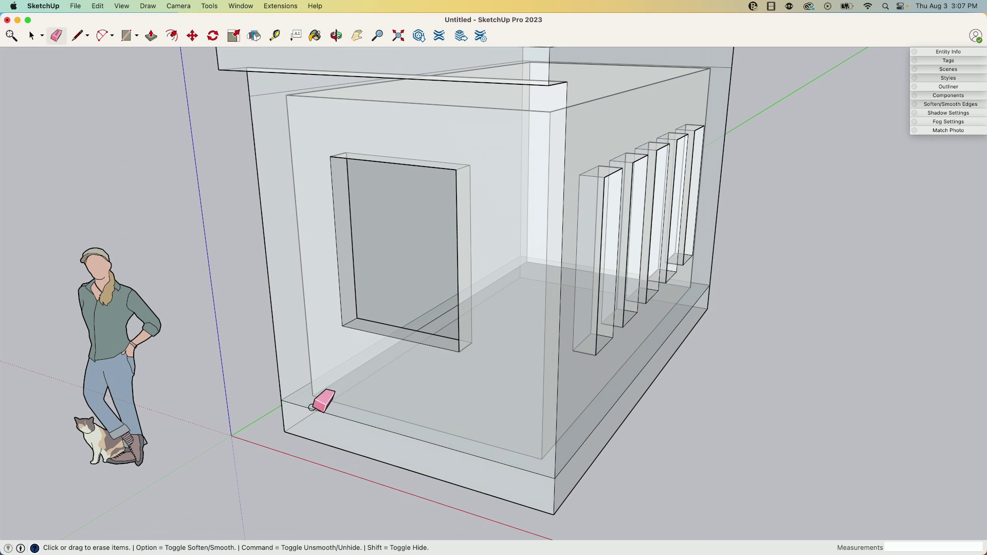
pyautogui.click(400, 429)
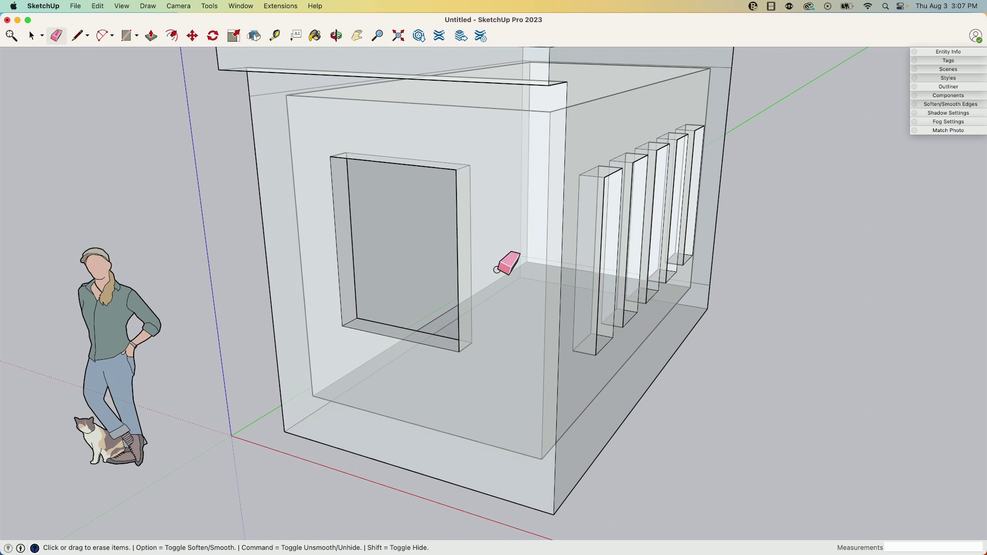
pyautogui.moveTo(581, 135); pyautogui.dragTo(727, 62, button='middle')
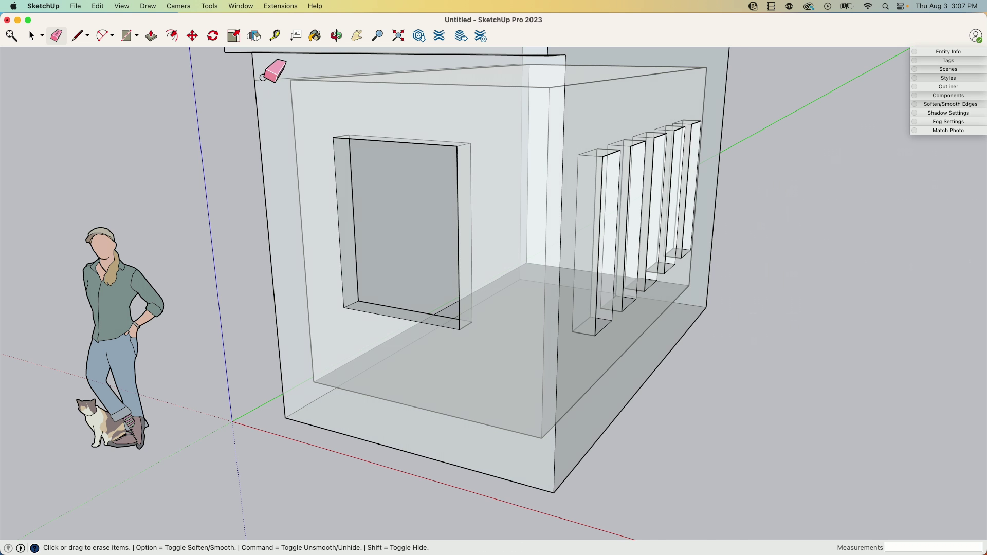
# Step: Turn off the X-ray face style to return the building to opaque shading
pyautogui.moveTo(261, 99); pyautogui.dragTo(203, 62, button='middle')
pyautogui.click(120, 6)
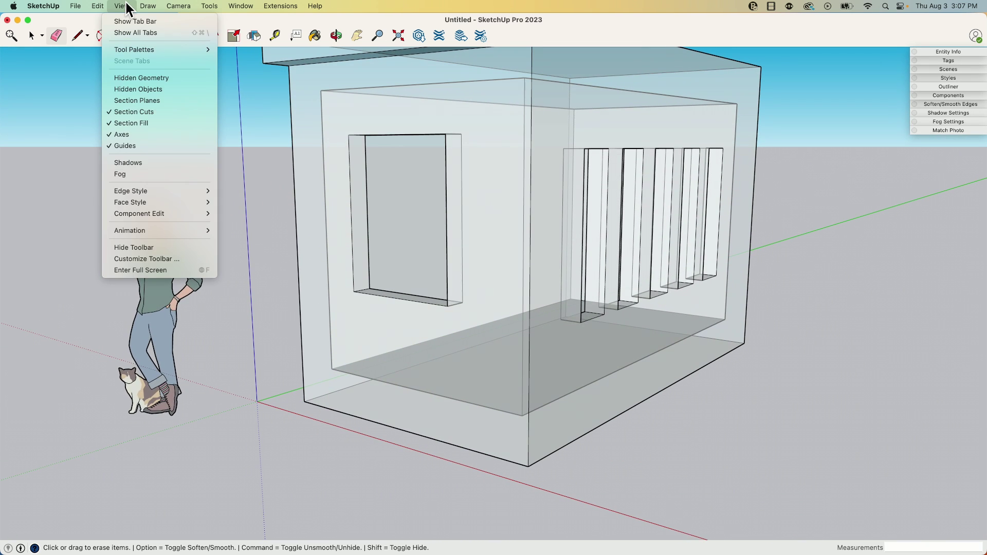
pyautogui.moveTo(137, 202)
pyautogui.click(245, 203)
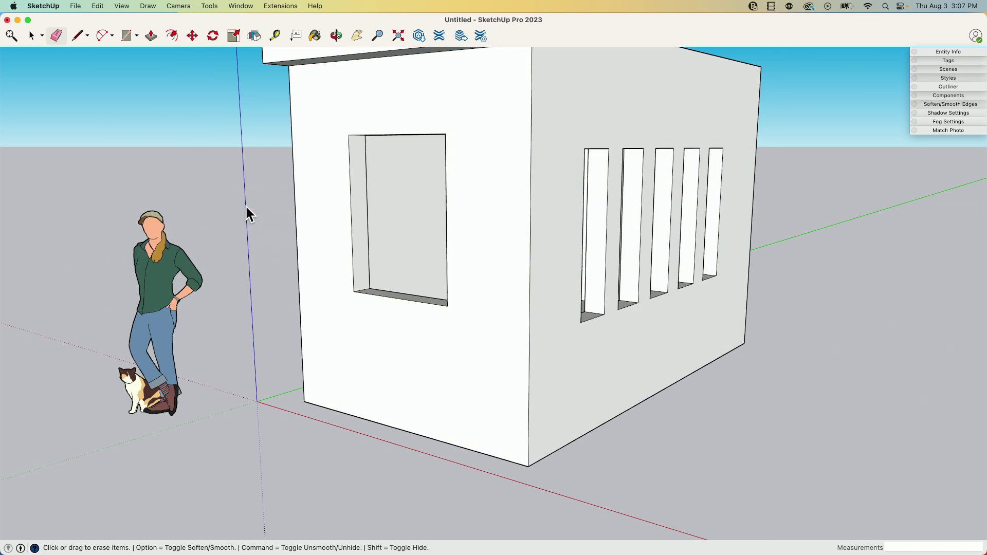
pyautogui.moveTo(838, 235); pyautogui.dragTo(456, 111, button='middle')
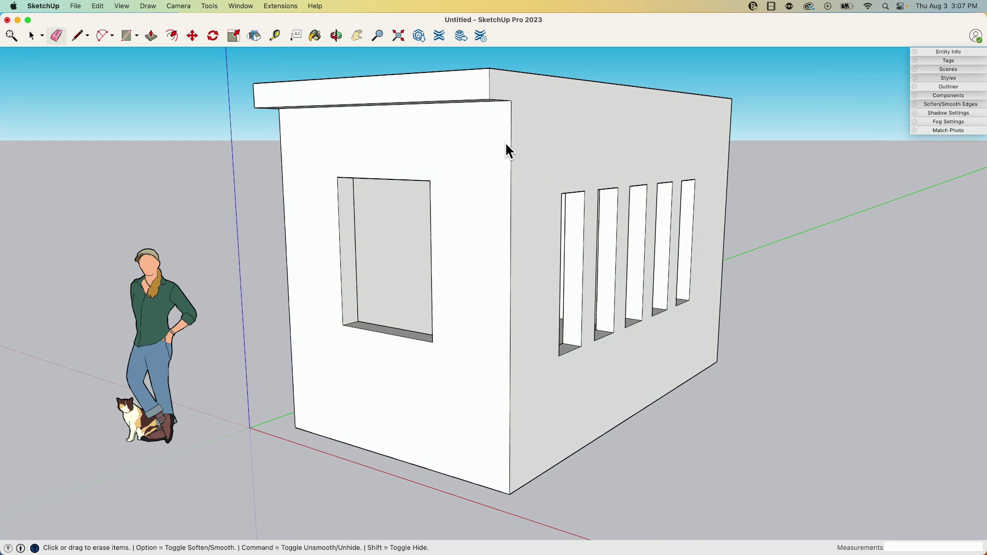
# Step: Inspect the first building's front face and the second building's wall, base and roof groups by selecting each in turn
pyautogui.press('space')
pyautogui.click(486, 168)
pyautogui.moveTo(486, 168)
pyautogui.mouseDown(button='middle')
pyautogui.moveTo(575, 161)
pyautogui.moveTo(466, 148)
pyautogui.moveTo(502, 67)
pyautogui.moveTo(487, 138)
pyautogui.moveTo(524, 145)
pyautogui.moveTo(443, 200)
pyautogui.moveTo(401, 215)
pyautogui.moveTo(518, 136)
pyautogui.moveTo(561, 241)
pyautogui.moveTo(522, 161)
pyautogui.moveTo(548, 139)
pyautogui.moveTo(452, 114)
pyautogui.moveTo(578, 109)
pyautogui.moveTo(538, 129)
pyautogui.moveTo(291, 98)
pyautogui.moveTo(389, 105)
pyautogui.moveTo(480, 82)
pyautogui.moveTo(472, 150)
pyautogui.moveTo(352, 134)
pyautogui.moveTo(450, 175)
pyautogui.moveTo(499, 137)
pyautogui.moveTo(540, 132)
pyautogui.mouseUp(button='middle')
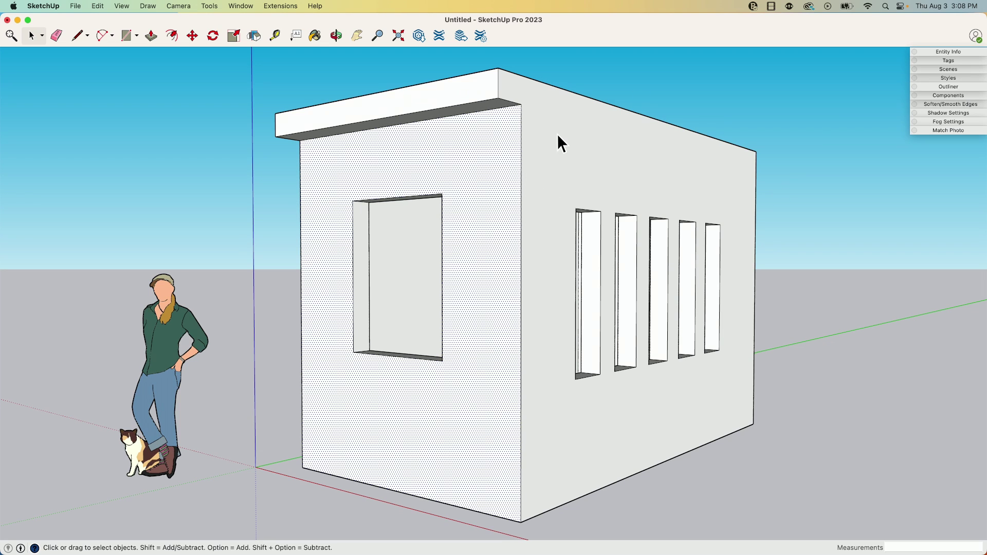
pyautogui.moveTo(535, 128); pyautogui.dragTo(535, 233, button='middle')
pyautogui.moveTo(566, 128); pyautogui.dragTo(661, 147, button='middle')
pyautogui.scroll(-5, 545, 172)
pyautogui.click(661, 148)
pyautogui.click(631, 228)
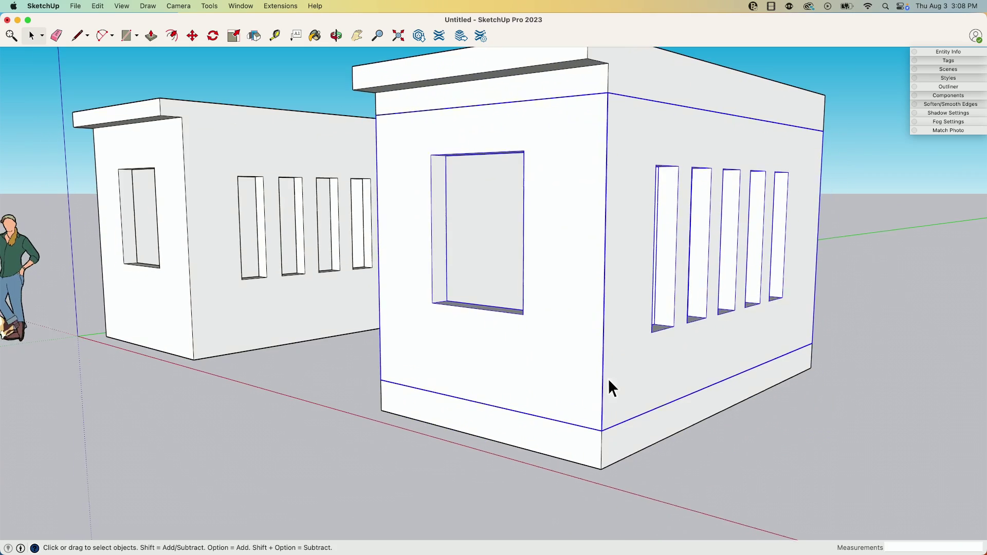
pyautogui.click(595, 446)
pyautogui.moveTo(618, 422); pyautogui.dragTo(635, 434, button='middle')
pyautogui.moveTo(579, 382); pyautogui.dragTo(579, 87, button='middle')
pyautogui.click(605, 86)
pyautogui.scroll(-2, 603, 367)
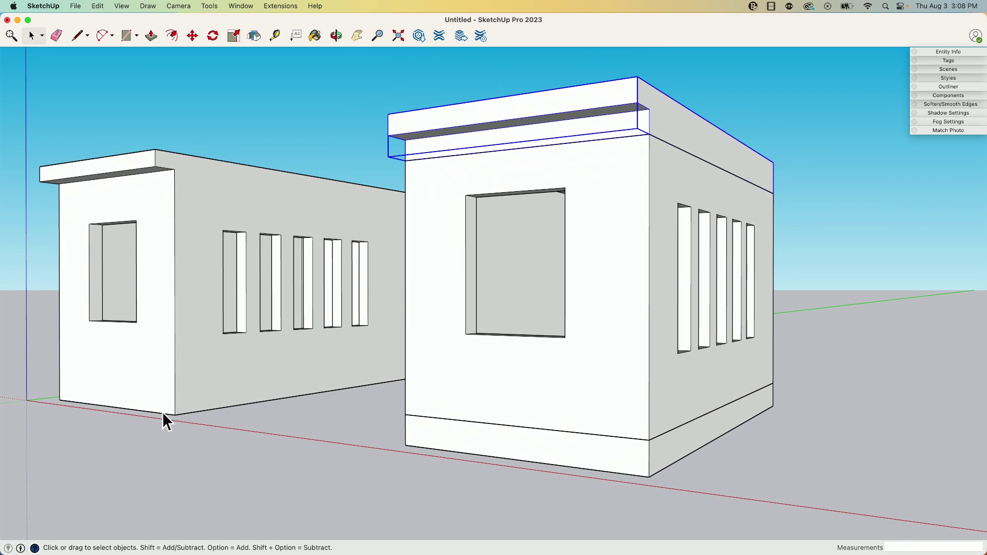
# Step: Open the second building's roof group for editing and hide the rest of the model
pyautogui.scroll(2, 632, 115)
pyautogui.doubleClick(613, 137)
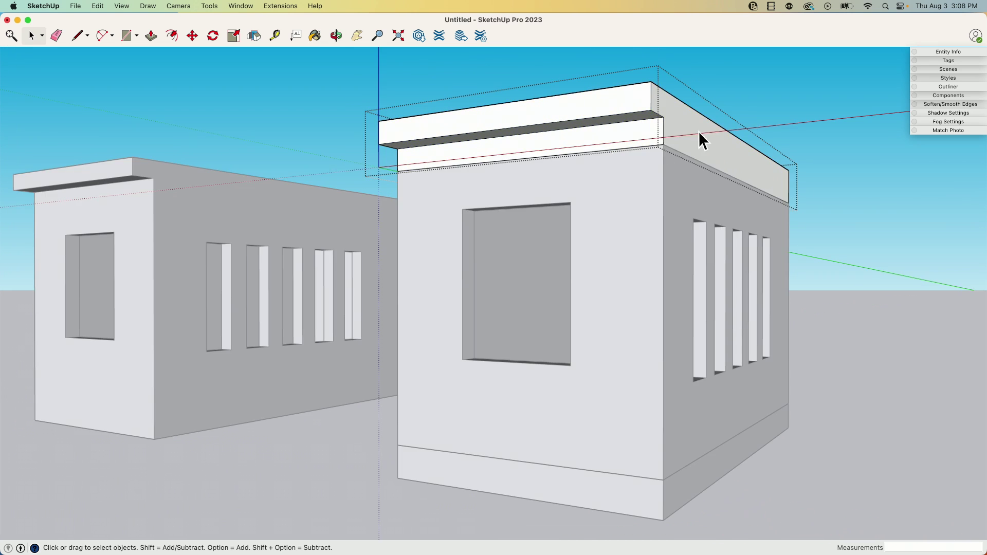
pyautogui.click(125, 5)
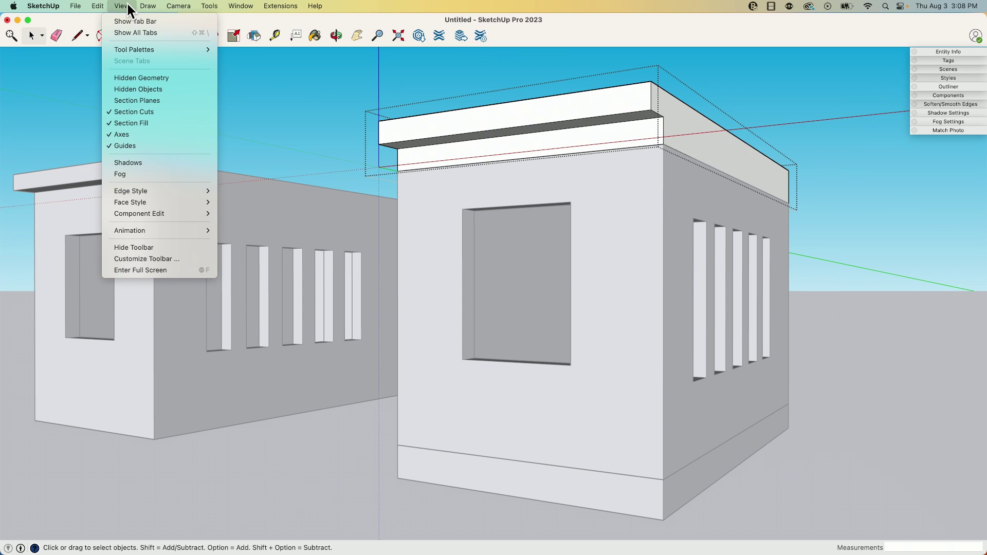
pyautogui.moveTo(154, 213)
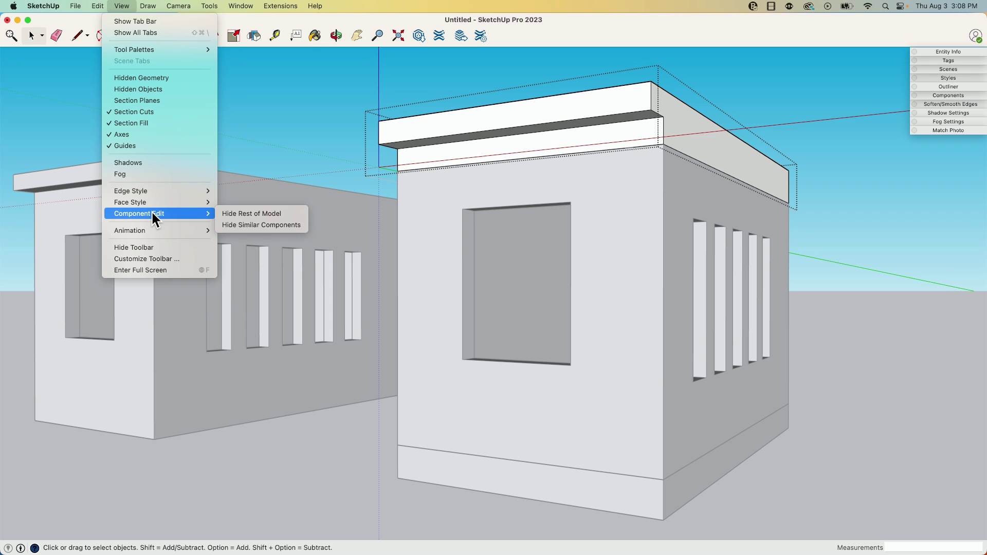
pyautogui.click(237, 215)
# Step: Hide the edges around the underside of the roof group with the Eraser's hide mode, and close the group
pyautogui.scroll(6, 588, 73)
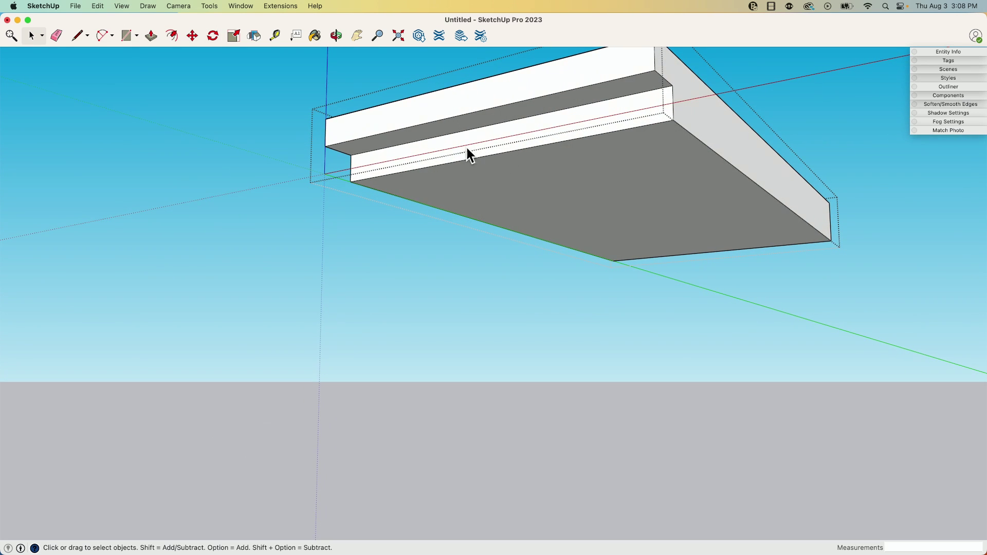
pyautogui.press('e')
pyautogui.moveTo(473, 148); pyautogui.dragTo(466, 152, button='middle')
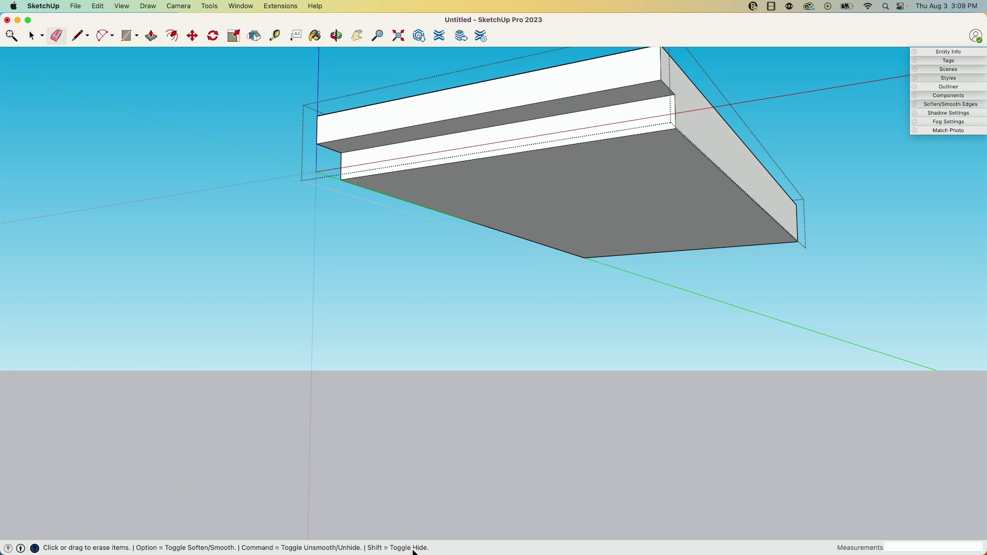
pyautogui.press('shift')
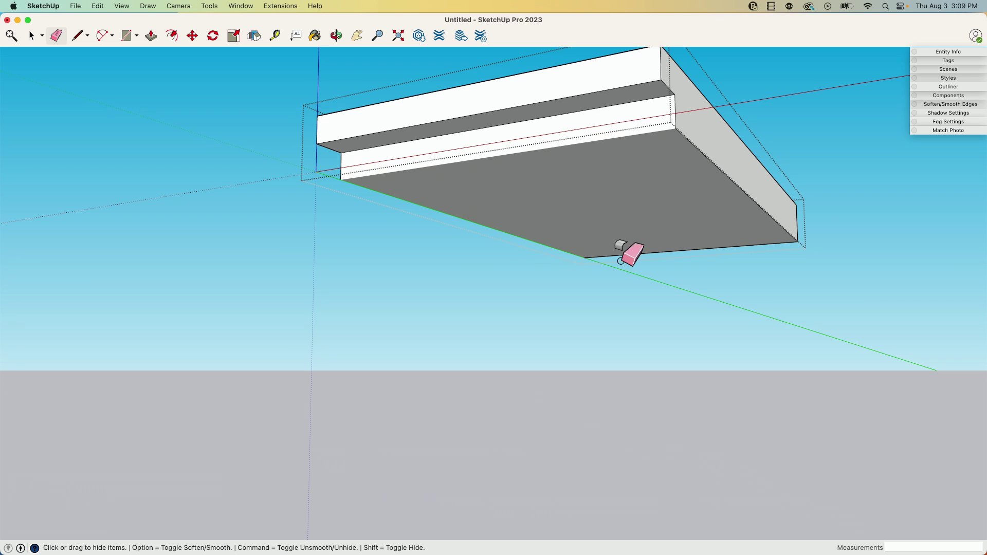
pyautogui.keyDown('shift'); pyautogui.click(650, 253); pyautogui.keyUp('shift')
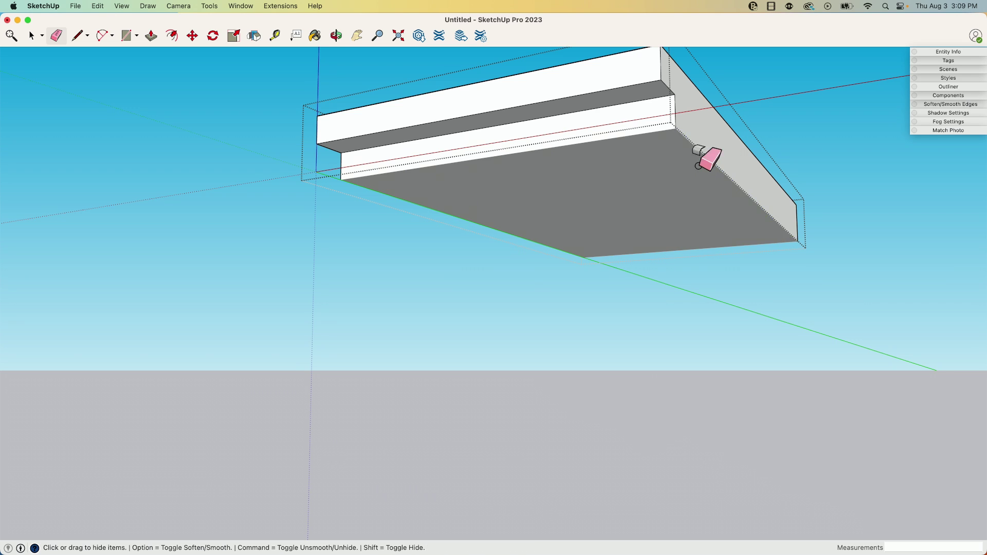
pyautogui.scroll(5, 712, 158)
pyautogui.moveTo(701, 129); pyautogui.dragTo(660, 36)
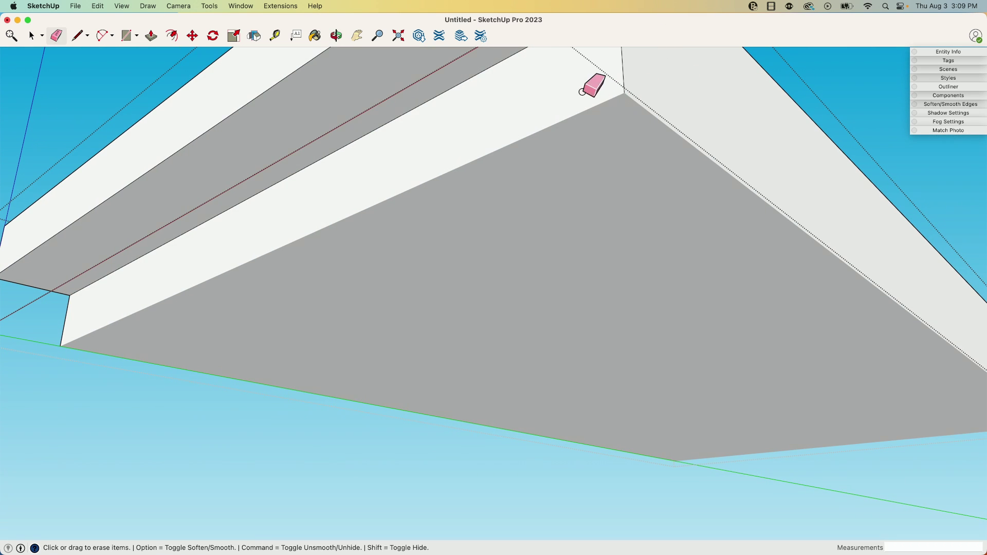
pyautogui.moveTo(288, 278)
pyautogui.mouseDown(button='middle')
pyautogui.moveTo(434, 194)
pyautogui.moveTo(740, 215)
pyautogui.moveTo(800, 260)
pyautogui.mouseUp(button='middle')
pyautogui.press('space')
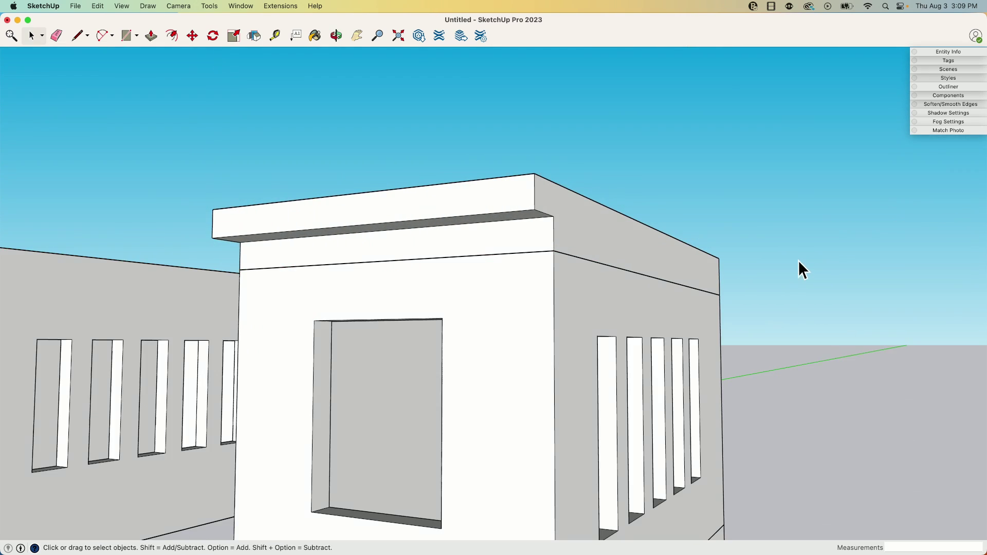
pyautogui.moveTo(799, 262); pyautogui.dragTo(432, 171, button='middle')
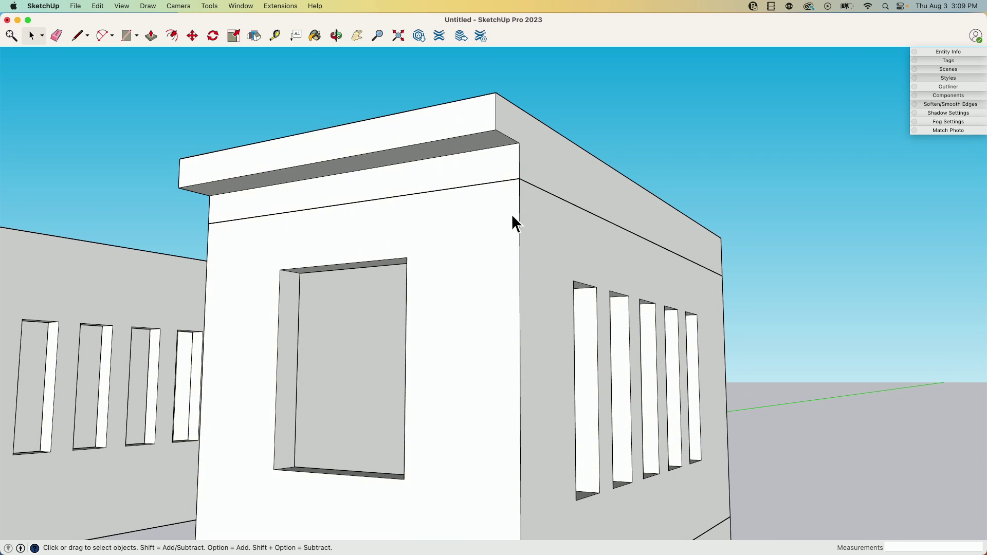
# Step: Open the second building's wall group and hide the outer edges along the top of the walls
pyautogui.click(491, 215)
pyautogui.doubleClick(492, 215)
pyautogui.moveTo(512, 206)
pyautogui.mouseDown(button='middle')
pyautogui.moveTo(474, 236)
pyautogui.moveTo(390, 184)
pyautogui.mouseUp(button='middle')
pyautogui.press('e')
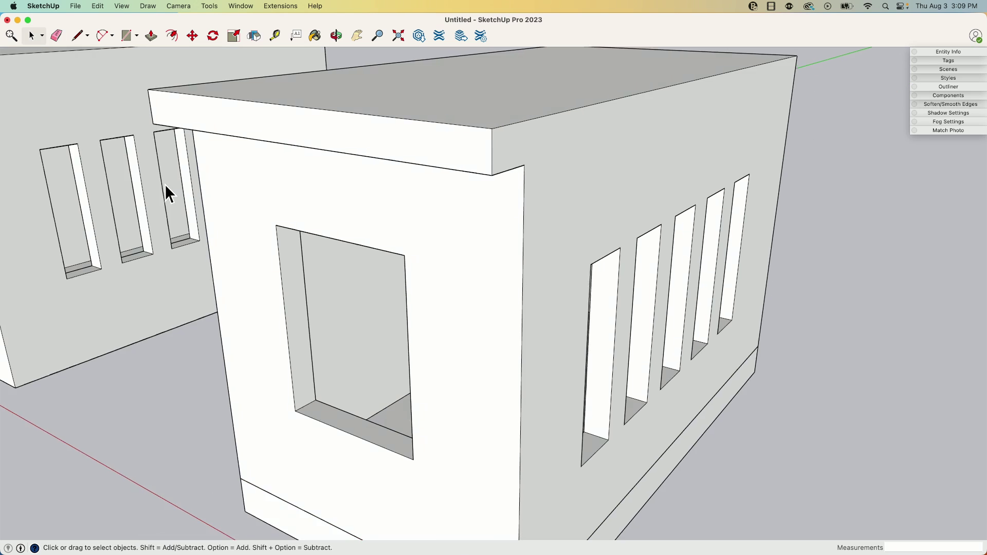
pyautogui.moveTo(163, 189); pyautogui.dragTo(760, 352, button='middle')
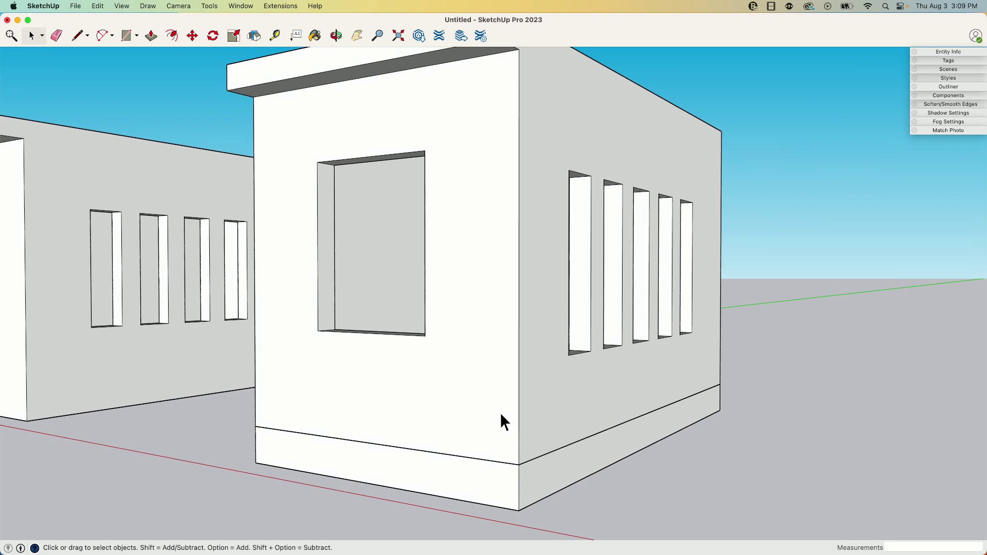
# Step: Hide the bottom outer edges of the wall group and the top edges of the base group
pyautogui.doubleClick(477, 433)
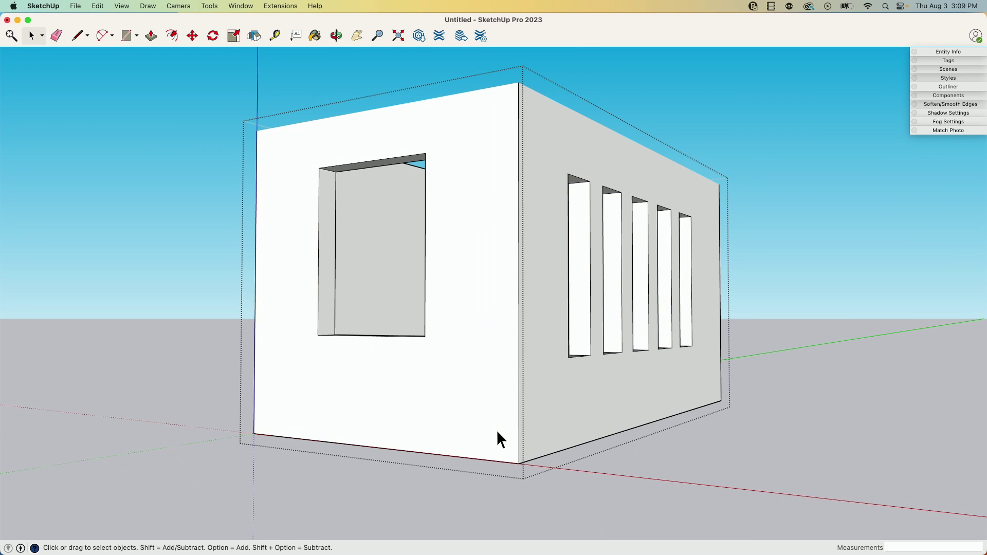
pyautogui.press('e')
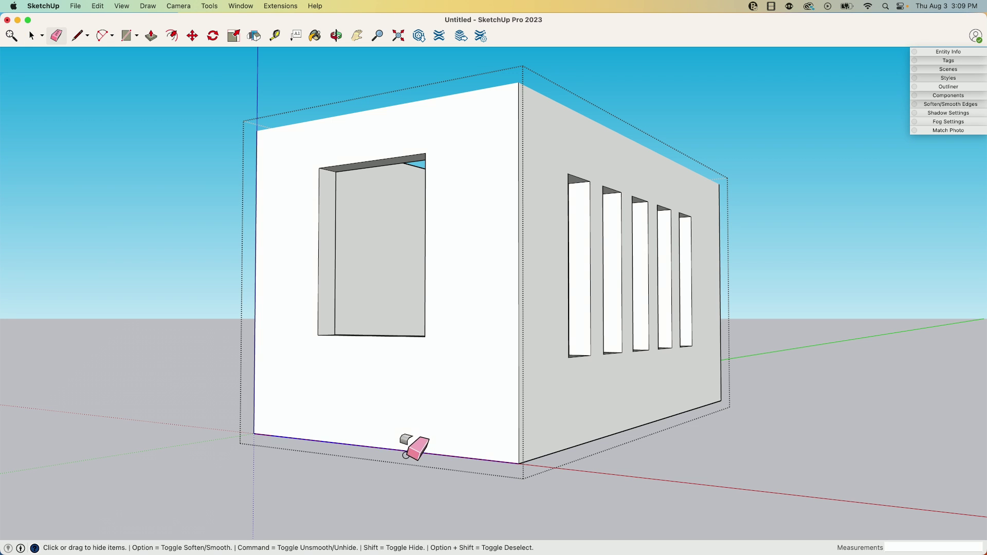
pyautogui.moveTo(583, 451)
pyautogui.mouseDown(button='middle')
pyautogui.moveTo(476, 465)
pyautogui.moveTo(269, 414)
pyautogui.moveTo(258, 386)
pyautogui.moveTo(251, 394)
pyautogui.moveTo(462, 366)
pyautogui.moveTo(504, 397)
pyautogui.moveTo(352, 392)
pyautogui.moveTo(540, 366)
pyautogui.moveTo(546, 348)
pyautogui.moveTo(544, 364)
pyautogui.mouseUp(button='middle')
pyautogui.press('space')
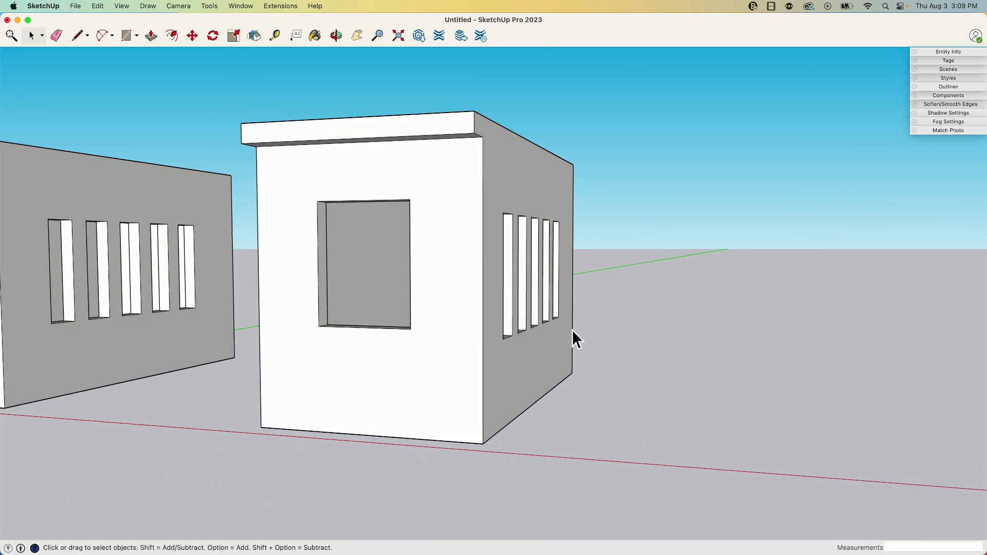
pyautogui.scroll(3, 572, 329)
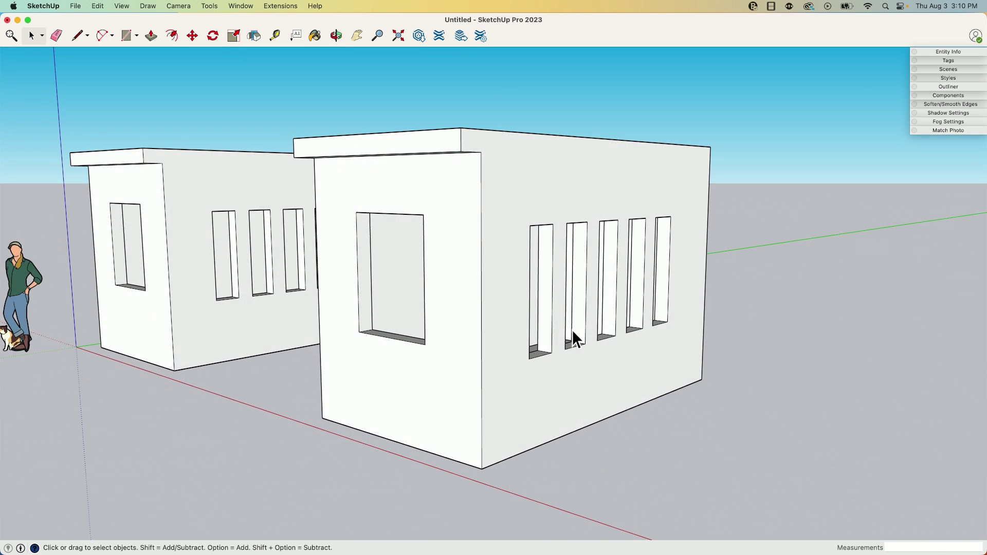
# Step: Check the second building's wall and base groups by selecting them and viewing the seamless exterior from several angles
pyautogui.tripleClick(458, 307)
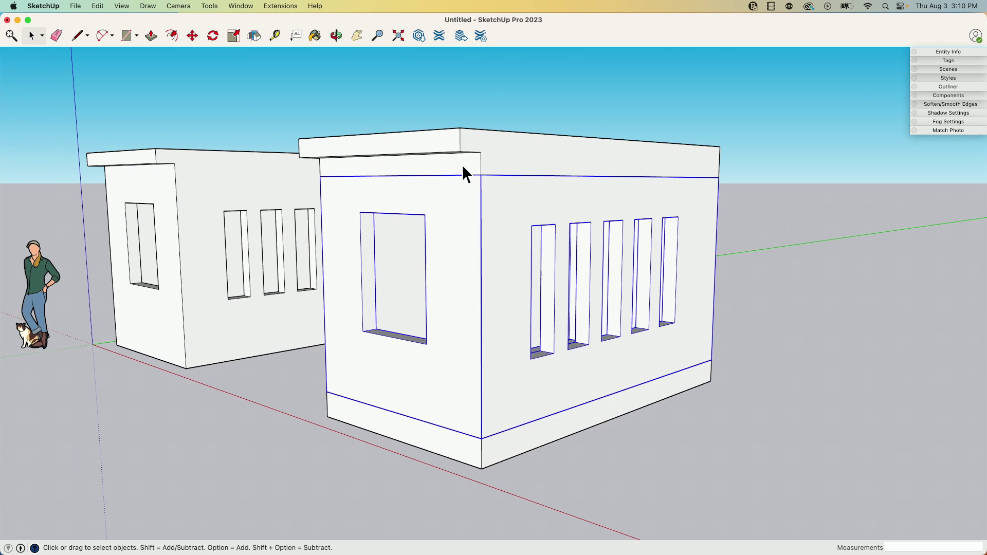
pyautogui.click(428, 430)
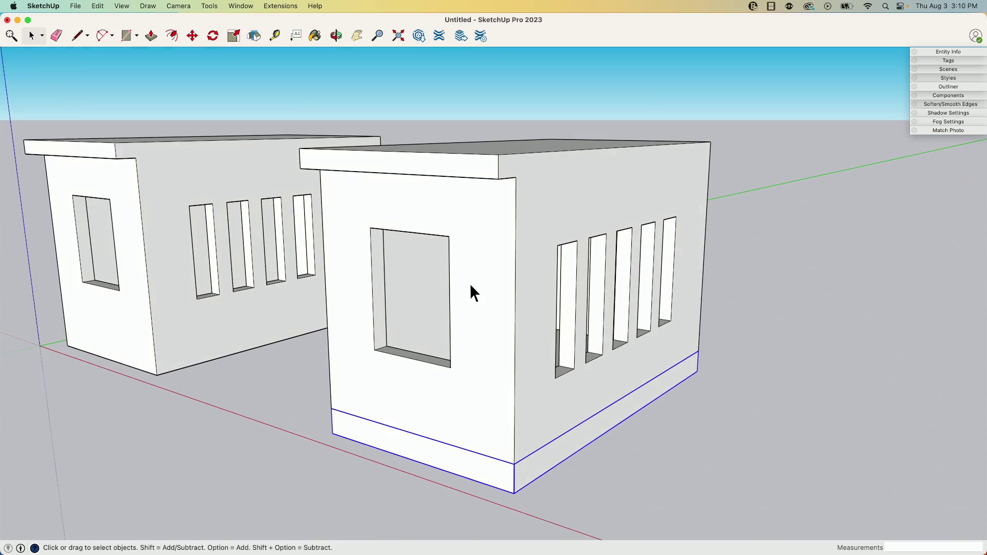
pyautogui.doubleClick(476, 281)
pyautogui.moveTo(477, 283); pyautogui.dragTo(546, 298, button='middle')
pyautogui.moveTo(762, 177)
pyautogui.mouseDown(button='middle')
pyautogui.moveTo(767, 219)
pyautogui.moveTo(526, 273)
pyautogui.moveTo(471, 247)
pyautogui.moveTo(124, 177)
pyautogui.moveTo(503, 268)
pyautogui.moveTo(769, 286)
pyautogui.moveTo(775, 266)
pyautogui.moveTo(726, 216)
pyautogui.moveTo(753, 189)
pyautogui.mouseUp(button='middle')
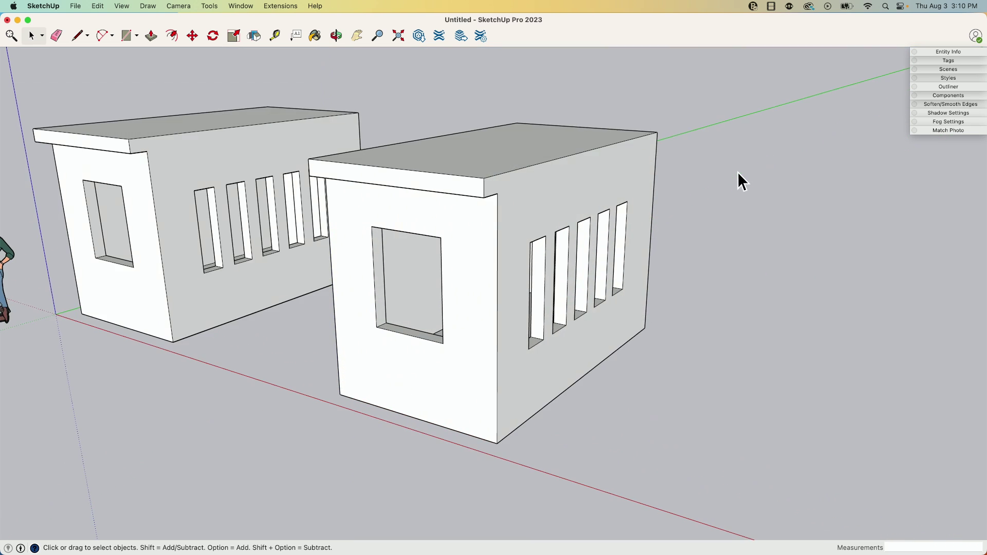
pyautogui.moveTo(738, 173); pyautogui.dragTo(498, 257, button='middle')
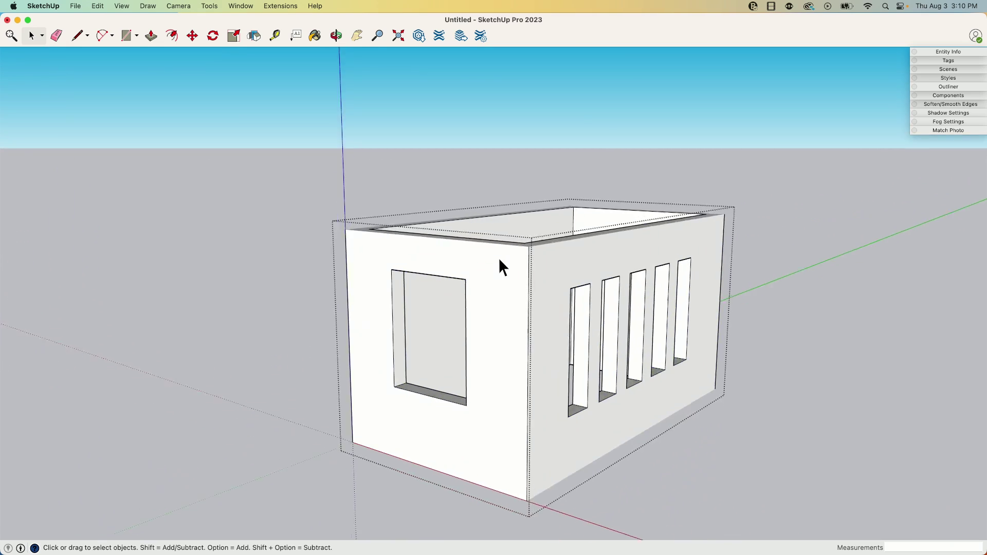
pyautogui.moveTo(499, 257); pyautogui.dragTo(324, 238, button='middle')
pyautogui.moveTo(681, 180); pyautogui.dragTo(522, 226, button='middle')
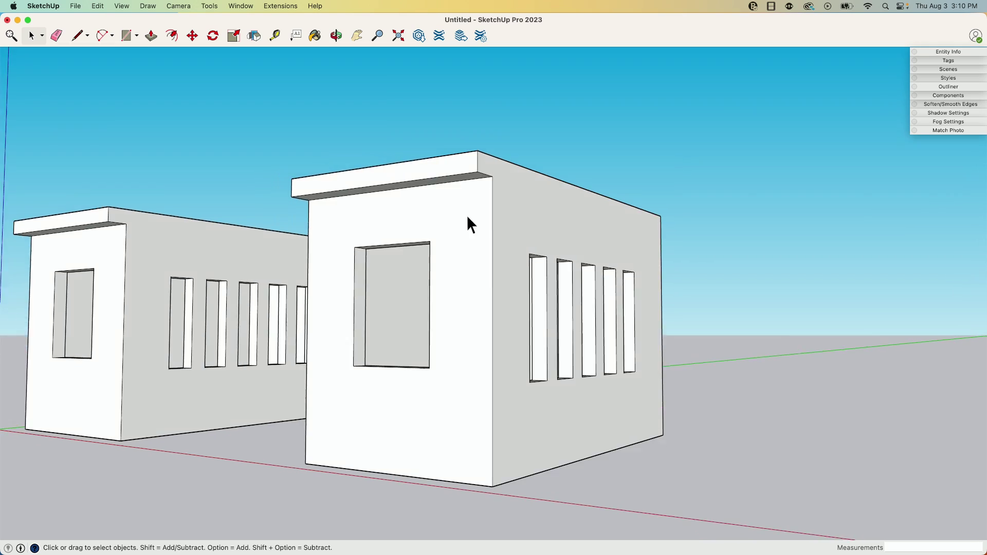
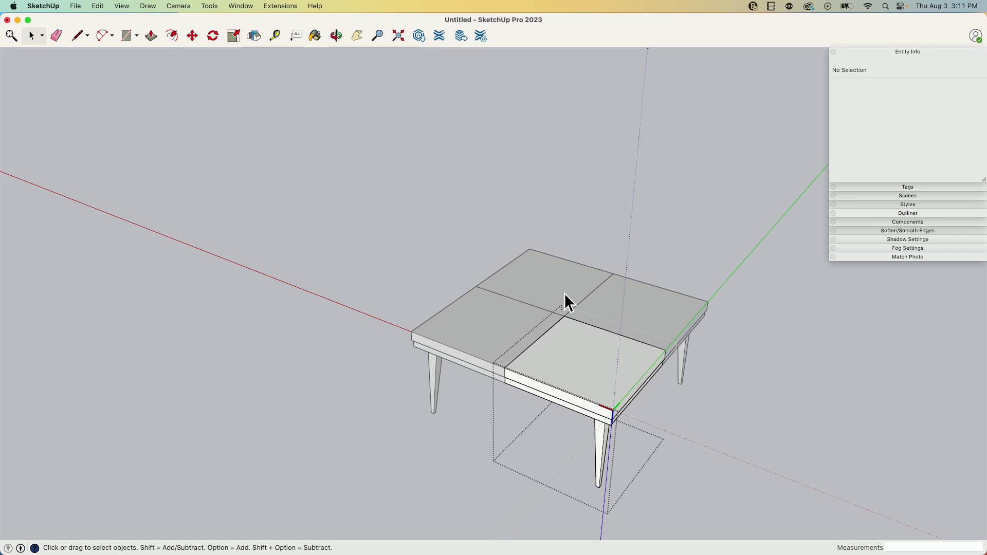
# Step: Turn on Hide Similar Components so only the table quarter being edited stays in view
pyautogui.click(93, 9)
pyautogui.moveTo(125, 7)
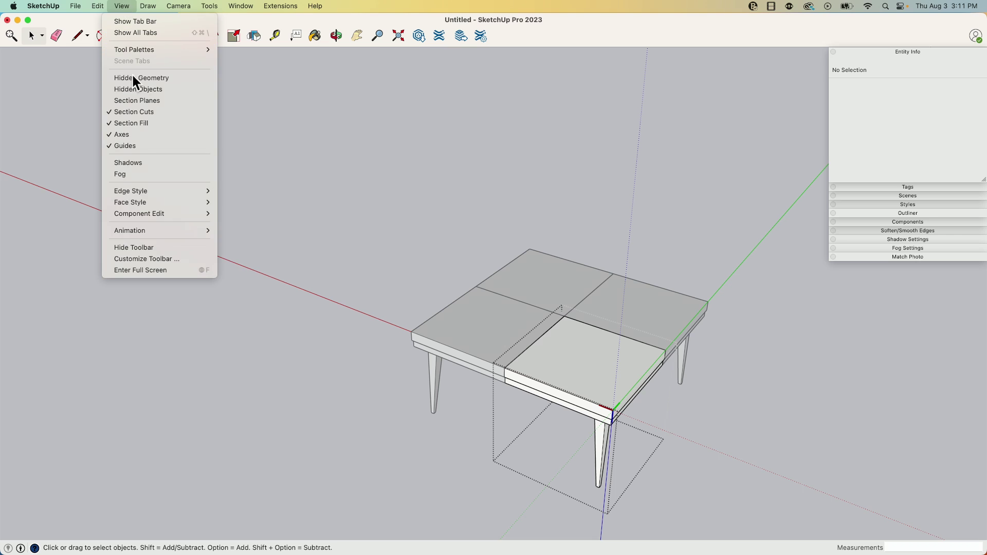
pyautogui.moveTo(151, 214)
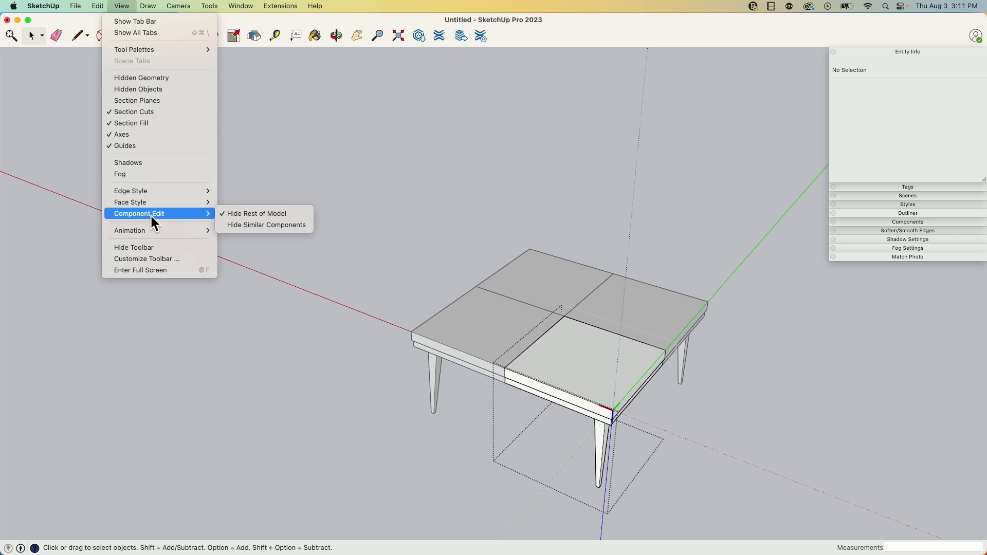
pyautogui.click(242, 226)
pyautogui.scroll(5, 586, 348)
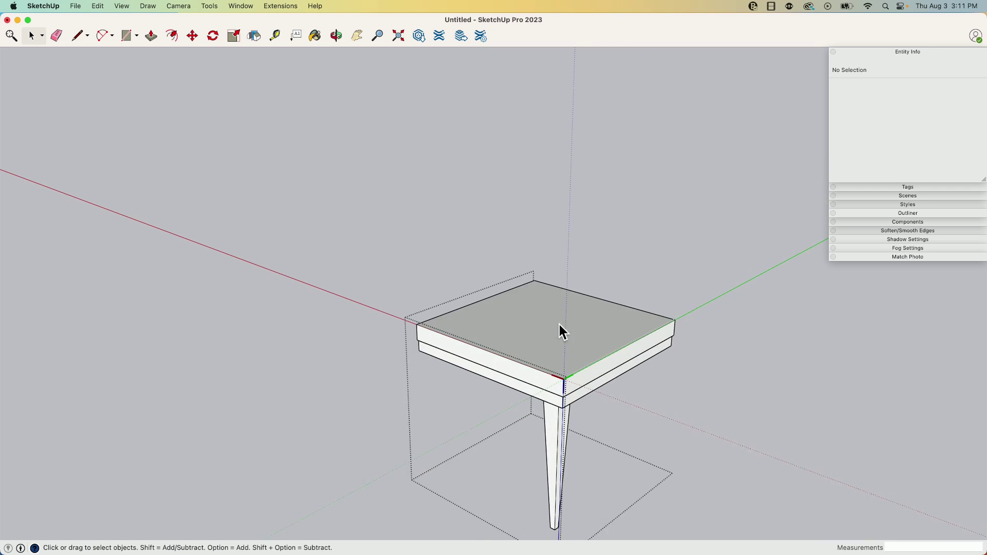
# Step: Hide the individual edges along the table quarter's inner cut sides using the Eraser's hide mode
pyautogui.moveTo(537, 330)
pyautogui.mouseDown(button='middle')
pyautogui.moveTo(531, 302)
pyautogui.moveTo(565, 247)
pyautogui.moveTo(442, 288)
pyautogui.moveTo(462, 269)
pyautogui.moveTo(608, 304)
pyautogui.moveTo(602, 286)
pyautogui.moveTo(452, 261)
pyautogui.moveTo(371, 308)
pyautogui.moveTo(329, 312)
pyautogui.moveTo(326, 282)
pyautogui.moveTo(321, 290)
pyautogui.mouseUp(button='middle')
pyautogui.press('e')
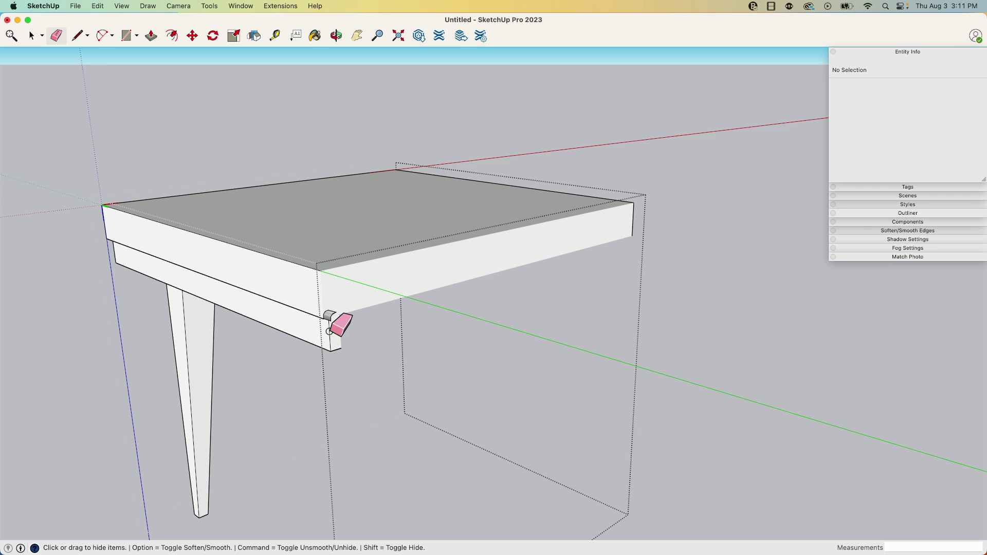
pyautogui.scroll(2, 329, 323)
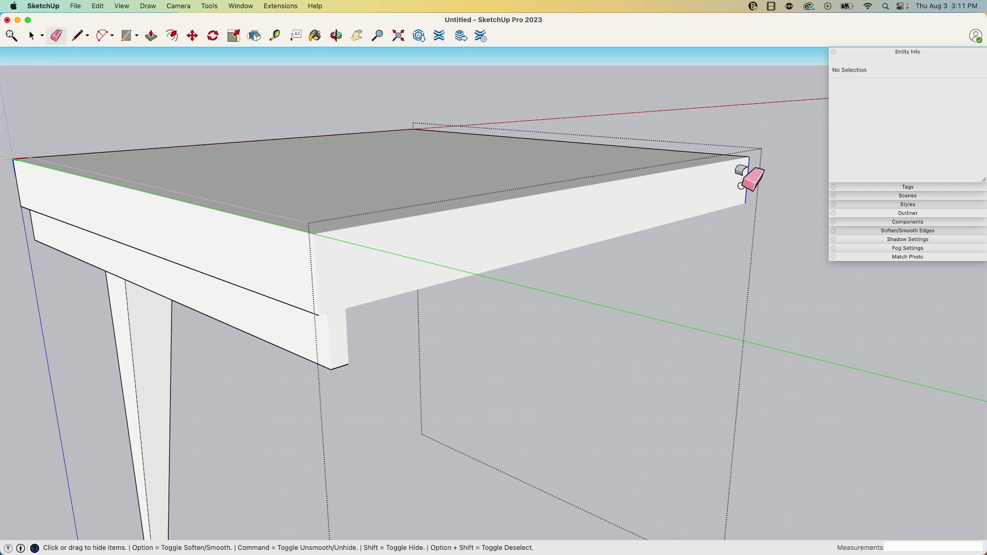
pyautogui.keyDown('shift'); pyautogui.moveTo(740, 187); pyautogui.dragTo(720, 222); pyautogui.keyUp('shift')
pyautogui.moveTo(677, 256)
pyautogui.mouseDown(button='middle')
pyautogui.moveTo(412, 238)
pyautogui.moveTo(369, 257)
pyautogui.moveTo(318, 262)
pyautogui.moveTo(409, 264)
pyautogui.moveTo(384, 260)
pyautogui.moveTo(456, 220)
pyautogui.moveTo(520, 207)
pyautogui.moveTo(412, 207)
pyautogui.moveTo(370, 257)
pyautogui.moveTo(376, 291)
pyautogui.moveTo(350, 289)
pyautogui.mouseUp(button='middle')
pyautogui.press('space')
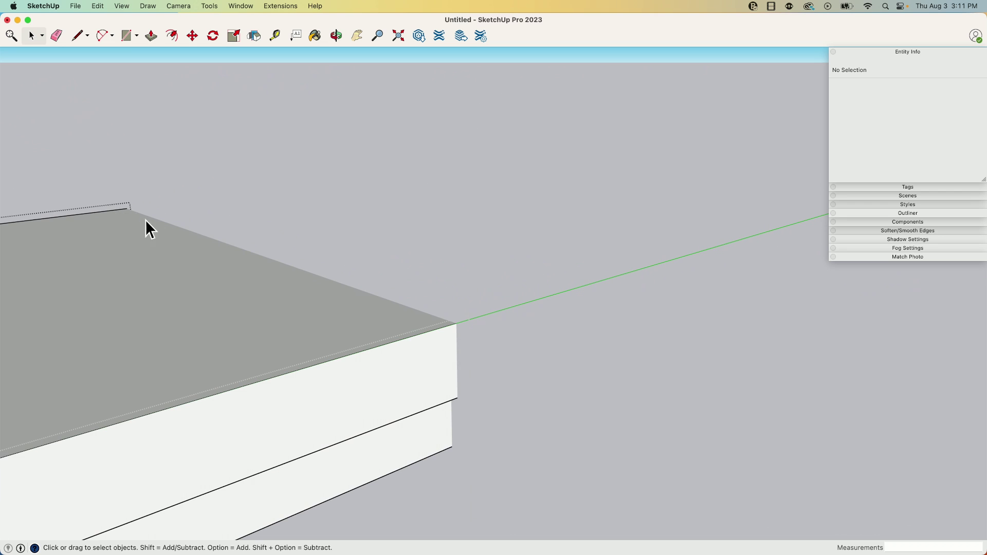
pyautogui.moveTo(149, 229); pyautogui.dragTo(522, 319, button='middle')
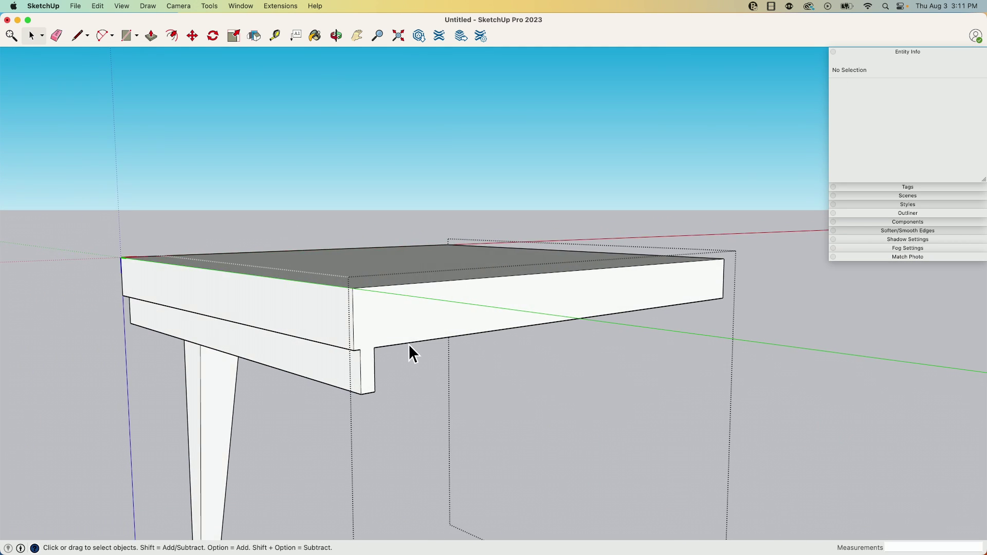
# Step: Select the whole cut face and its edges on one inner side of the table quarter and hide them together
pyautogui.scroll(5, 409, 330)
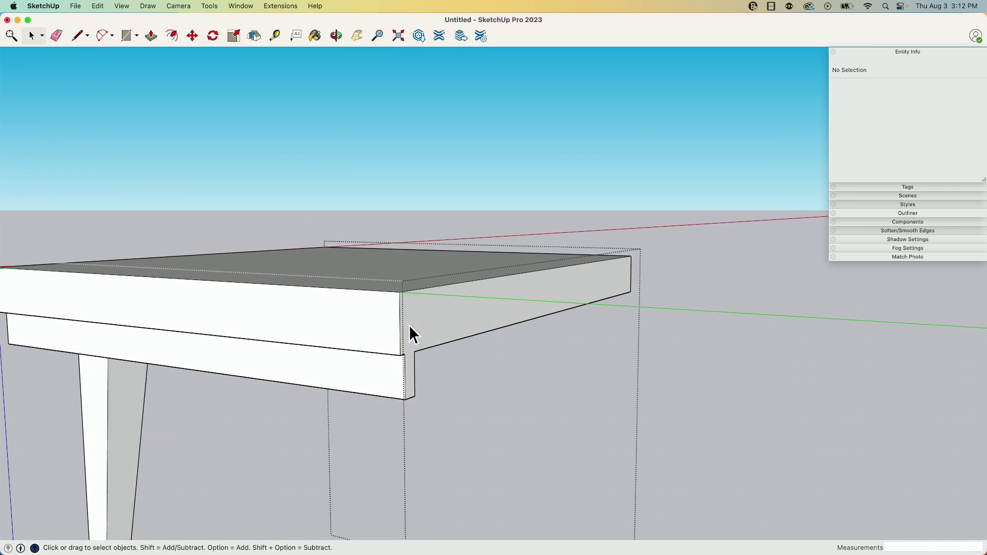
pyautogui.moveTo(471, 318); pyautogui.dragTo(454, 227, button='middle')
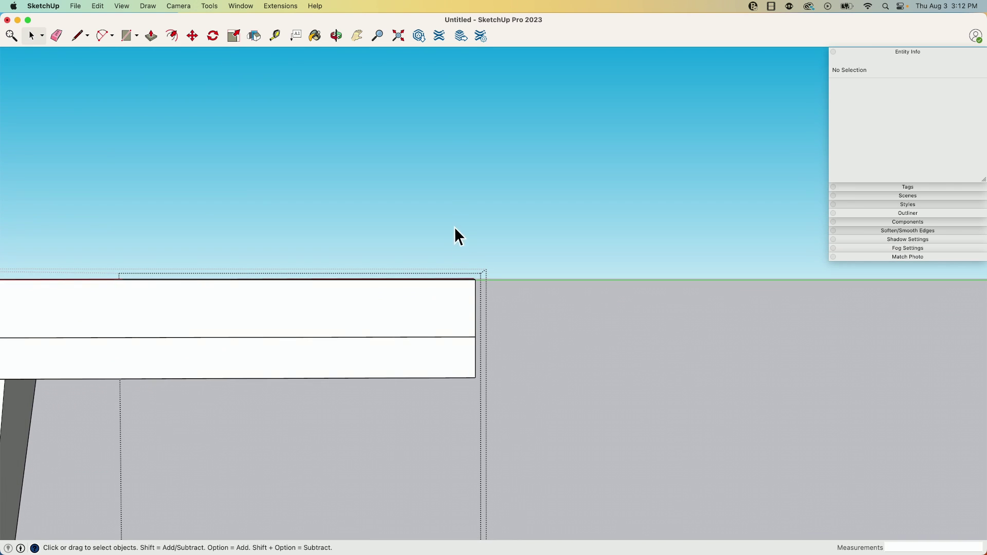
pyautogui.moveTo(455, 226); pyautogui.dragTo(504, 431)
pyautogui.moveTo(504, 430); pyautogui.dragTo(290, 320, button='middle')
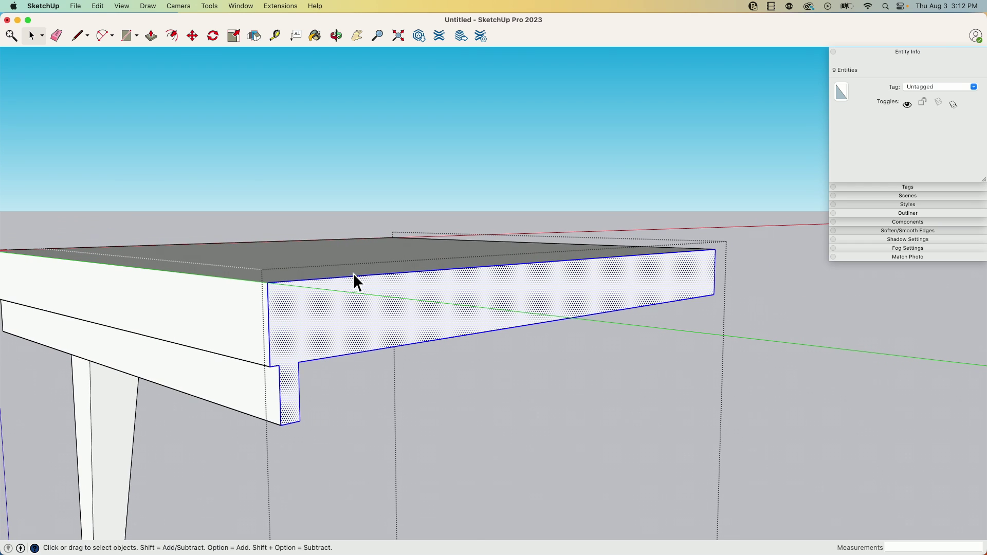
pyautogui.moveTo(372, 324); pyautogui.dragTo(779, 151, button='middle')
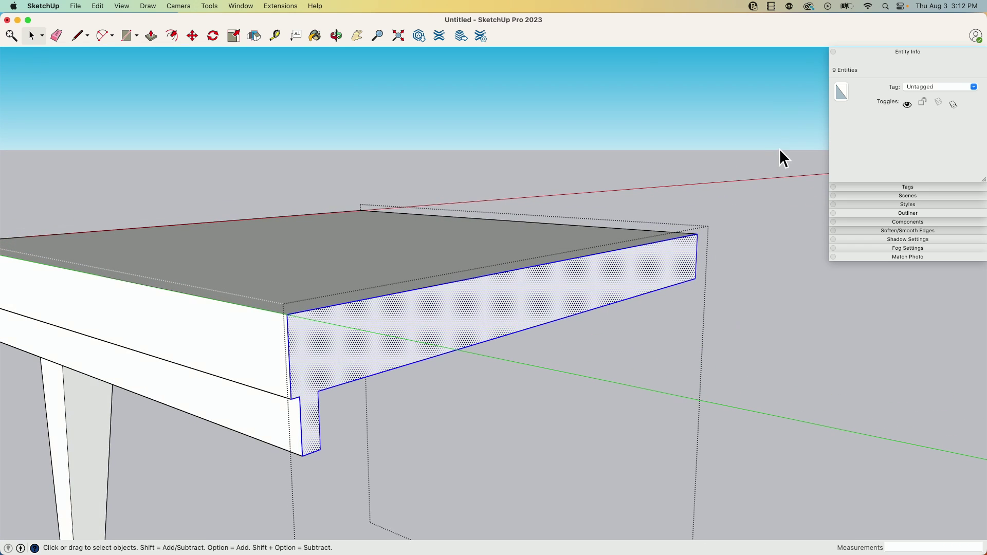
pyautogui.click(906, 104)
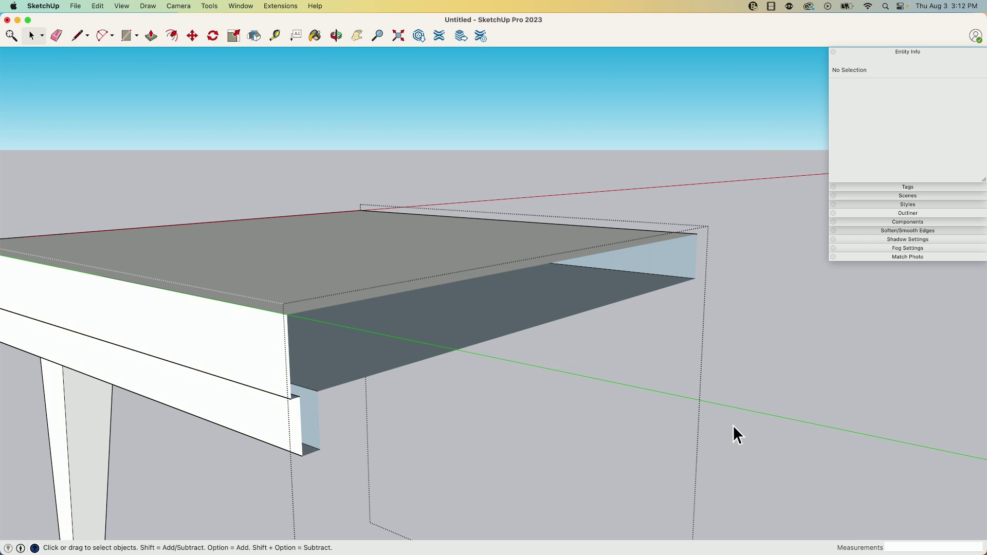
# Step: Select and hide the face and edges on the quarter's other inner cut side, and close the component
pyautogui.moveTo(324, 273); pyautogui.dragTo(390, 272, button='middle')
pyautogui.click(390, 273)
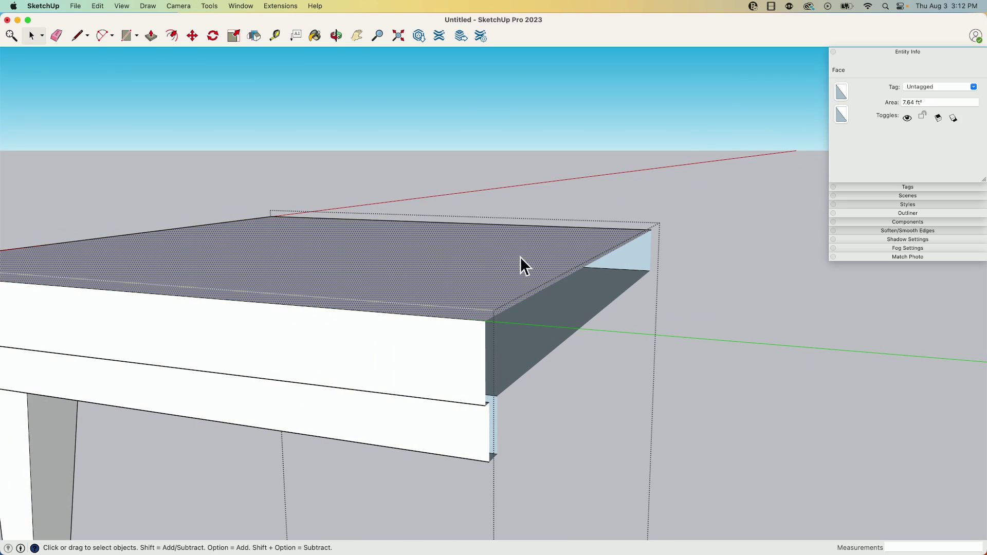
pyautogui.moveTo(581, 344); pyautogui.dragTo(782, 341, button='middle')
pyautogui.press('o')
pyautogui.moveTo(782, 341); pyautogui.dragTo(288, 342)
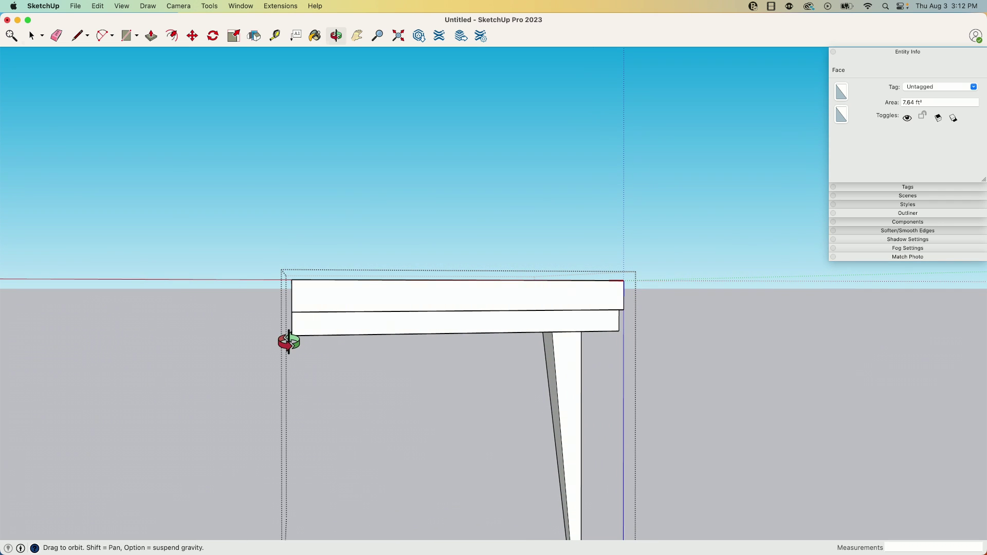
pyautogui.moveTo(486, 352); pyautogui.dragTo(451, 351, button='middle')
pyautogui.moveTo(451, 351); pyautogui.dragTo(488, 356)
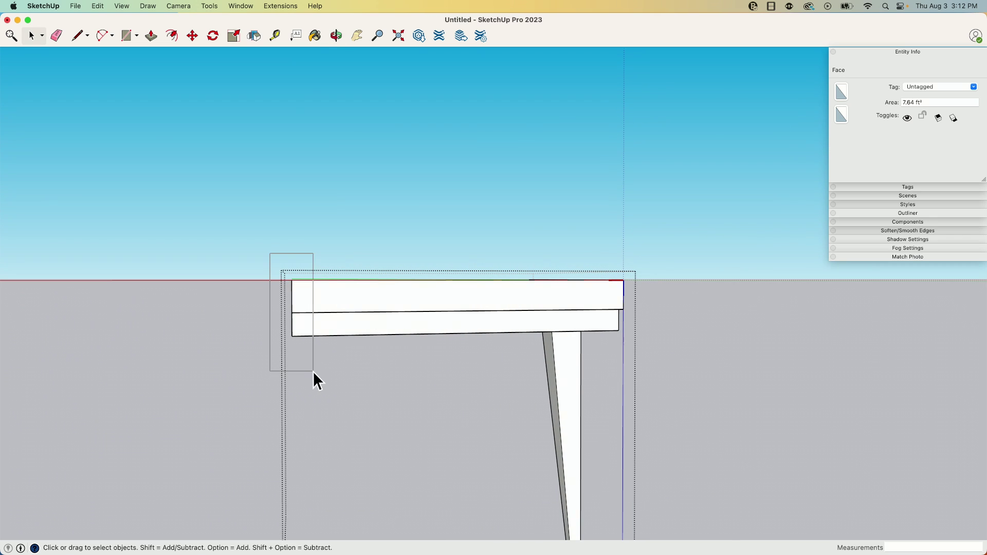
pyautogui.moveTo(313, 372); pyautogui.dragTo(313, 371)
pyautogui.moveTo(313, 371); pyautogui.dragTo(391, 356, button='middle')
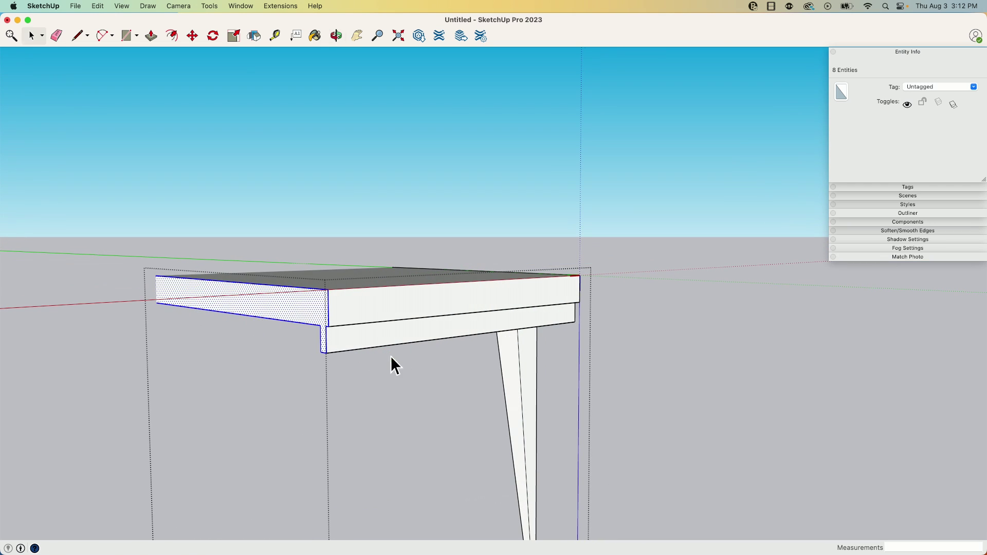
pyautogui.click(239, 369)
pyautogui.doubleClick(289, 304)
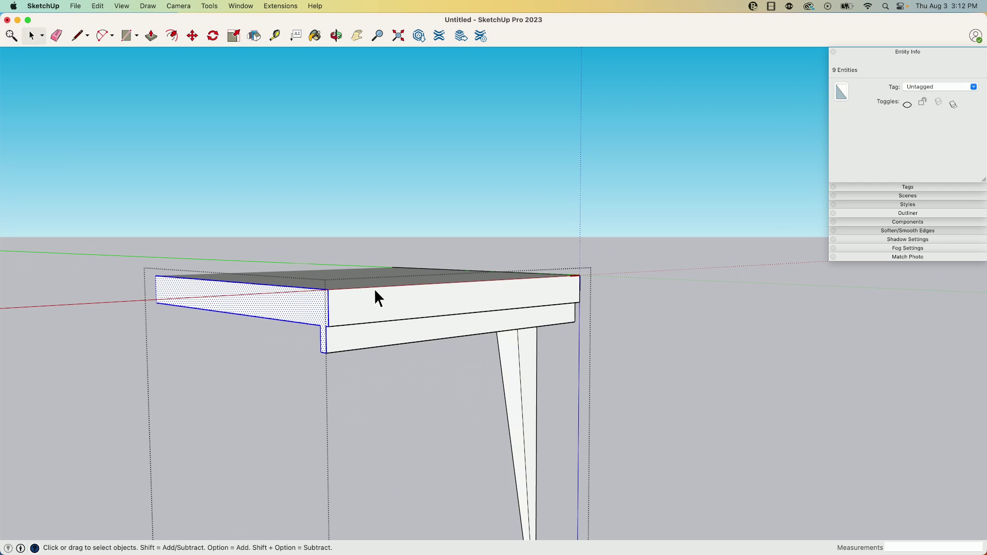
pyautogui.click(907, 104)
pyautogui.click(613, 167)
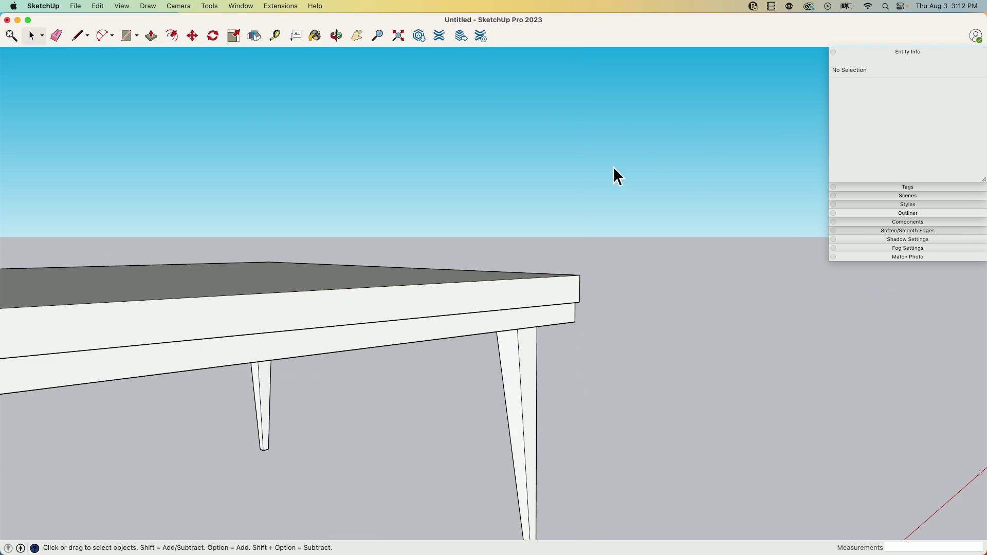
# Step: Compare the opened quarter's hidden cut sides with the assembled table, and select one quarter from below
pyautogui.moveTo(304, 310); pyautogui.dragTo(325, 304, button='middle')
pyautogui.doubleClick(340, 310)
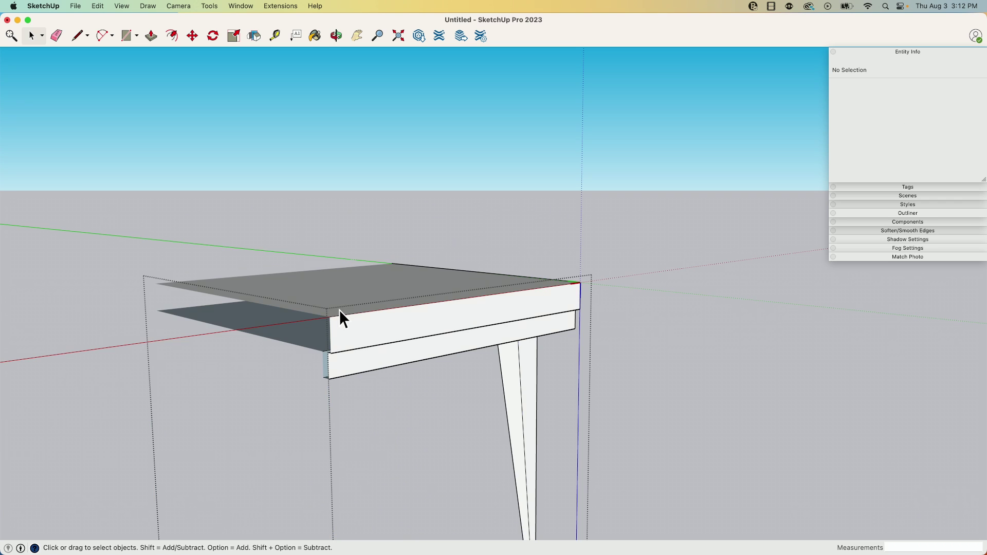
pyautogui.moveTo(295, 335); pyautogui.dragTo(583, 242, button='middle')
pyautogui.click(506, 148)
pyautogui.scroll(-5, 505, 147)
pyautogui.click(583, 241)
pyautogui.moveTo(517, 326); pyautogui.dragTo(606, 180, button='middle')
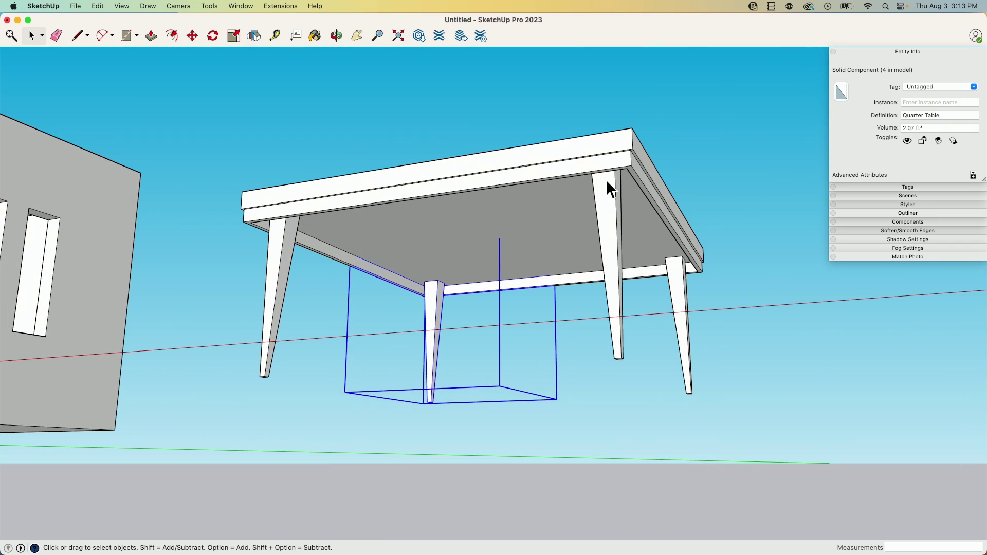
# Step: Open a table quarter, move its leg about 1 1/2" outward toward the corner, and close the component
pyautogui.doubleClick(606, 180)
pyautogui.moveTo(610, 301); pyautogui.dragTo(696, 421, button='middle')
pyautogui.moveTo(636, 470); pyautogui.dragTo(636, 471)
pyautogui.moveTo(636, 471)
pyautogui.mouseDown(button='middle')
pyautogui.moveTo(671, 460)
pyautogui.moveTo(633, 482)
pyautogui.mouseUp(button='middle')
pyautogui.press('m')
pyautogui.click(633, 482)
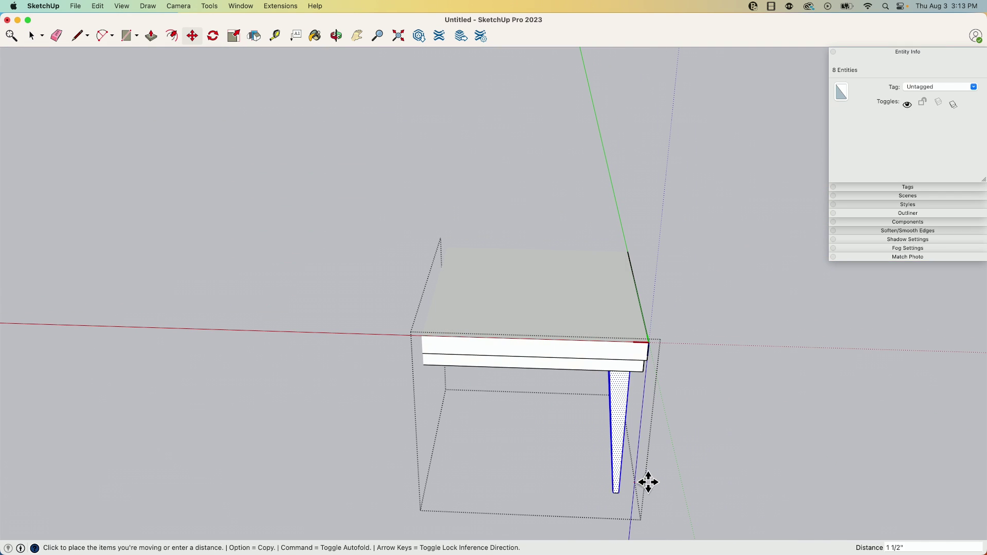
pyautogui.click(649, 482)
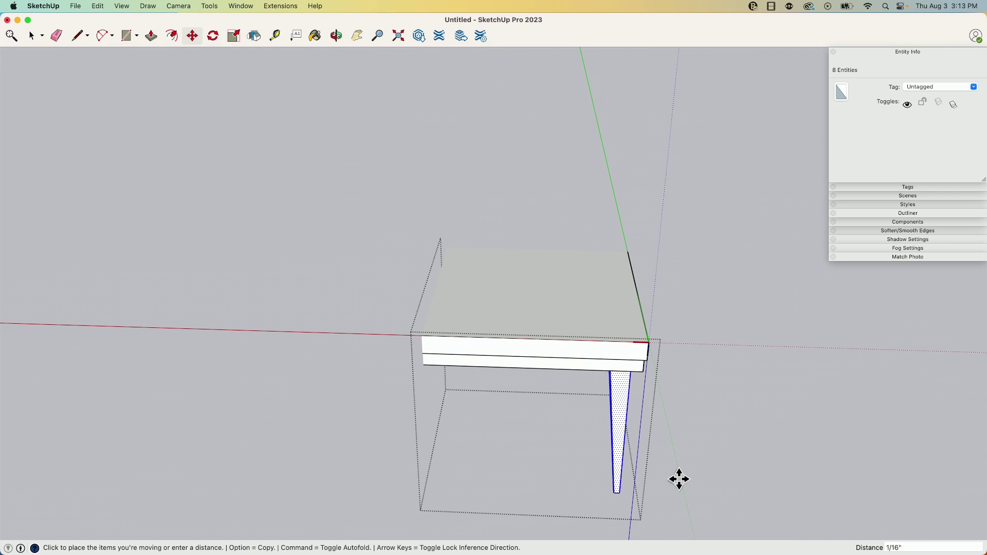
pyautogui.press('space')
pyautogui.click(713, 487)
# Step: Inspect the assembled table from several angles and open a quarter to check whether its hidden inner edges can be selected
pyautogui.moveTo(263, 339); pyautogui.dragTo(608, 362, button='middle')
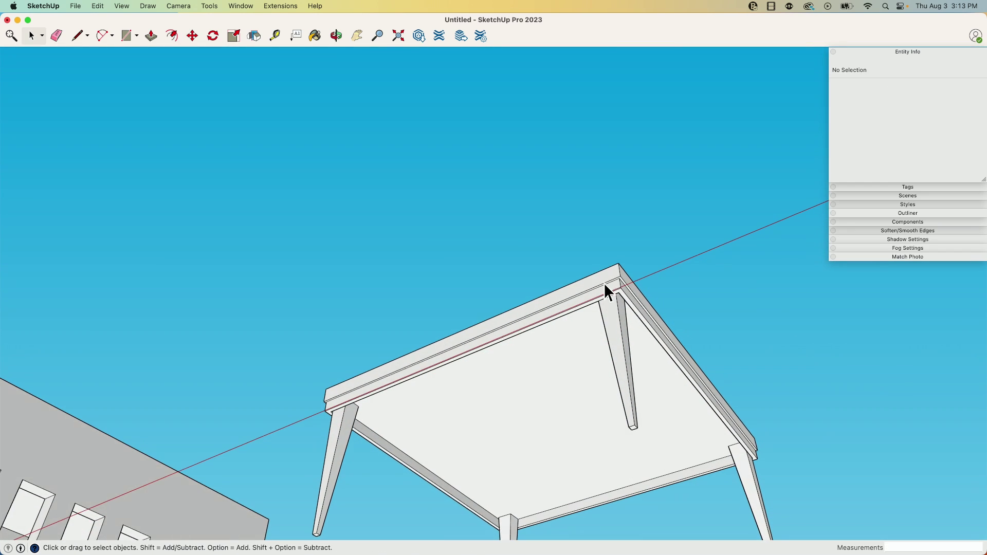
pyautogui.moveTo(606, 287); pyautogui.dragTo(478, 303, button='middle')
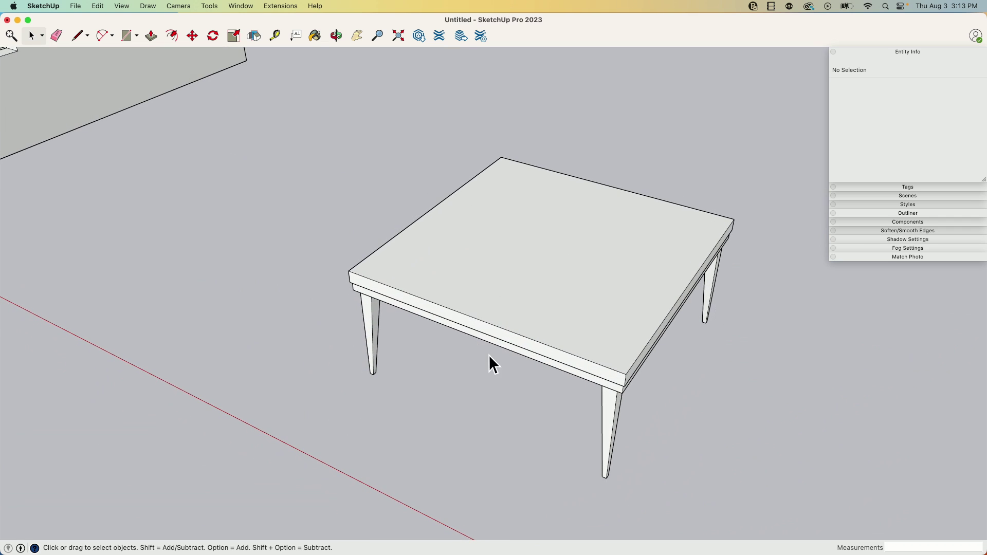
pyautogui.moveTo(489, 356); pyautogui.dragTo(518, 309, button='middle')
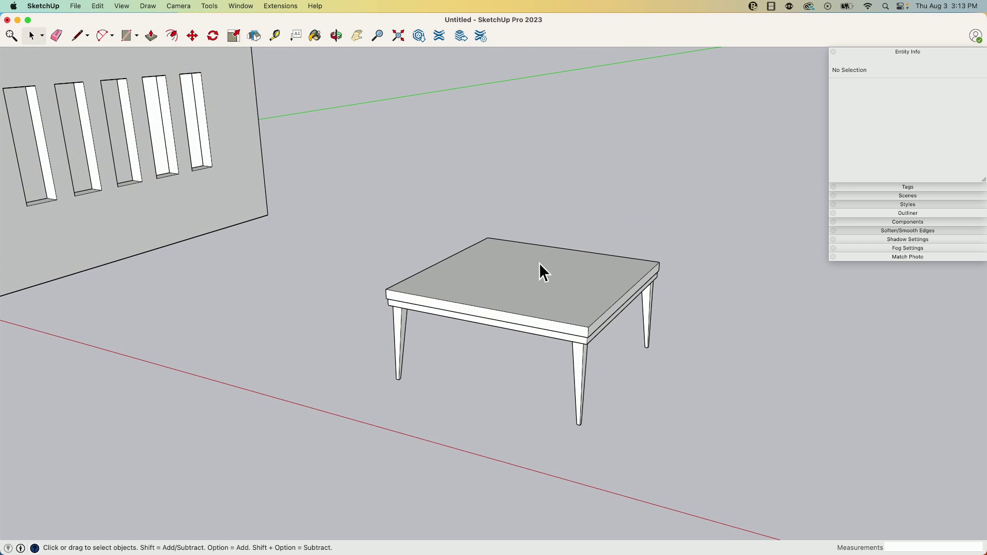
pyautogui.moveTo(431, 262); pyautogui.dragTo(740, 302, button='middle')
pyautogui.moveTo(491, 232); pyautogui.dragTo(499, 377, button='middle')
pyautogui.moveTo(533, 257); pyautogui.dragTo(500, 333, button='middle')
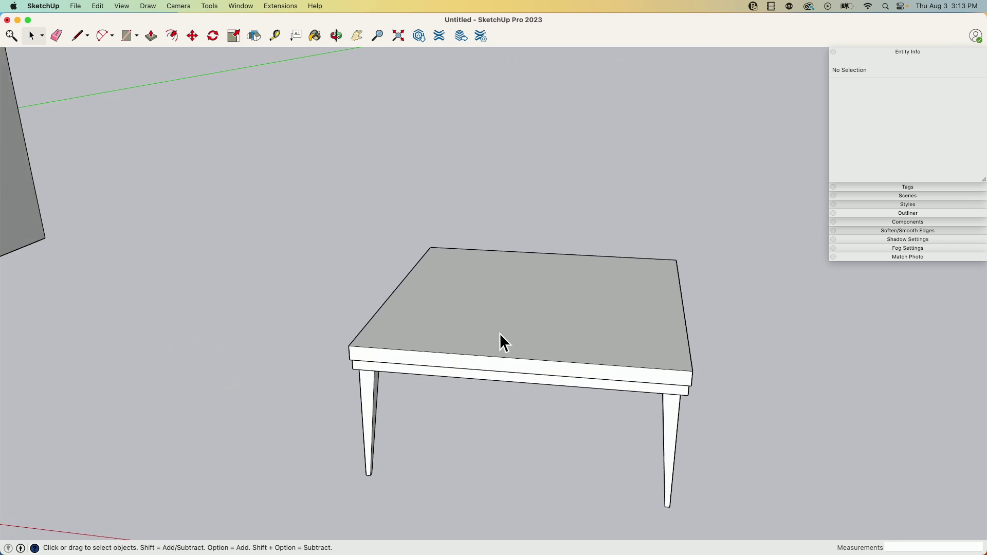
pyautogui.scroll(2, 499, 332)
pyautogui.doubleClick(498, 332)
pyautogui.scroll(3, 557, 370)
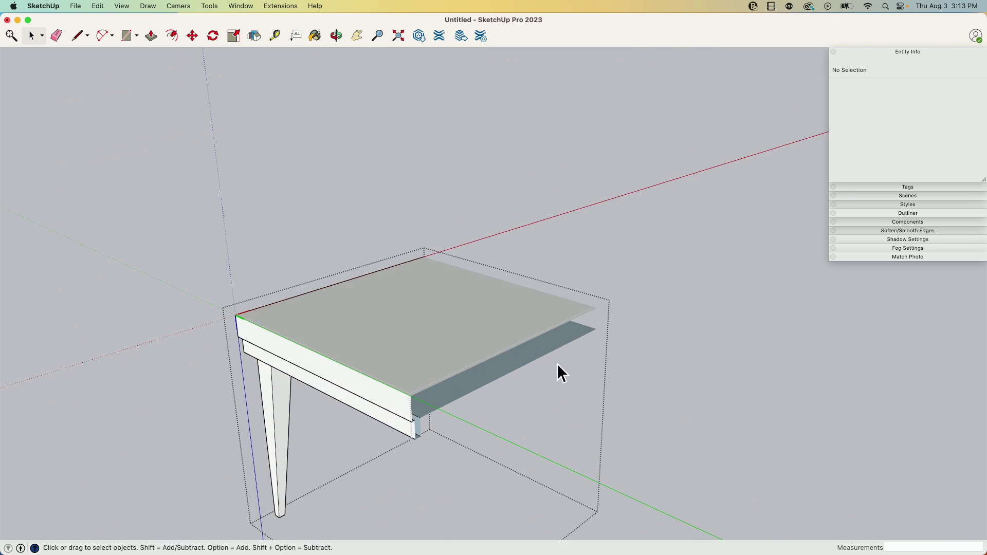
pyautogui.scroll(3, 498, 375)
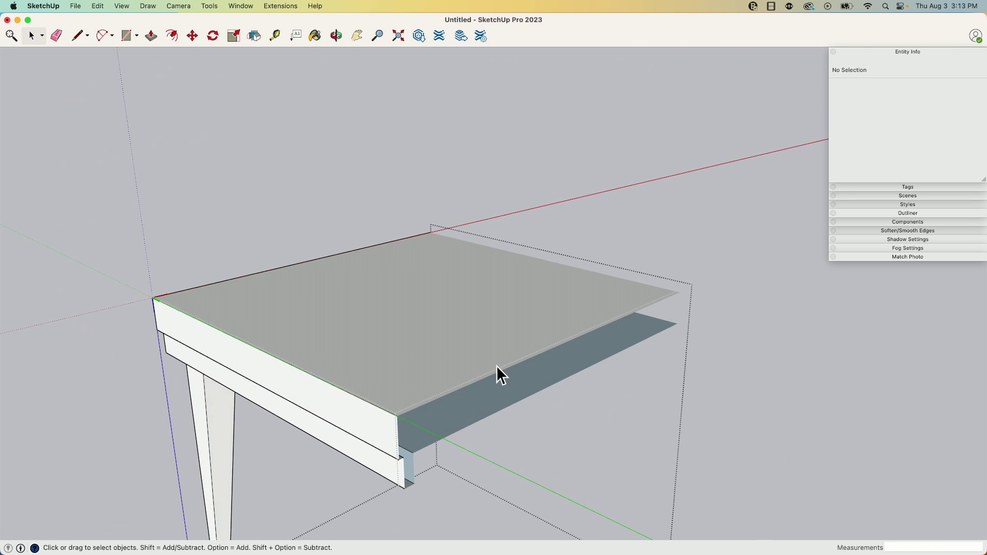
pyautogui.click(556, 352)
pyautogui.click(549, 341)
pyautogui.click(569, 202)
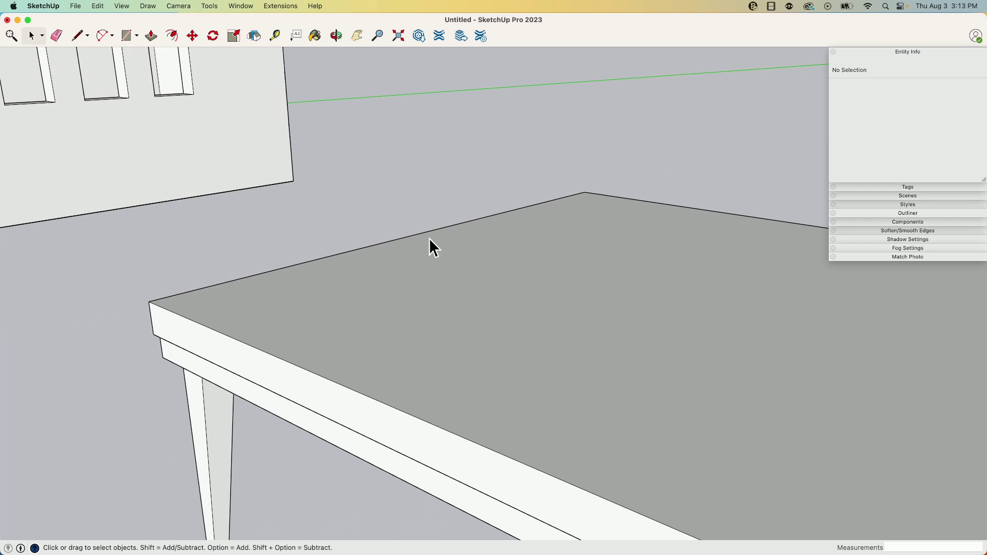
# Step: Reopen the table quarter and turn on the display of Hidden Geometry
pyautogui.doubleClick(426, 288)
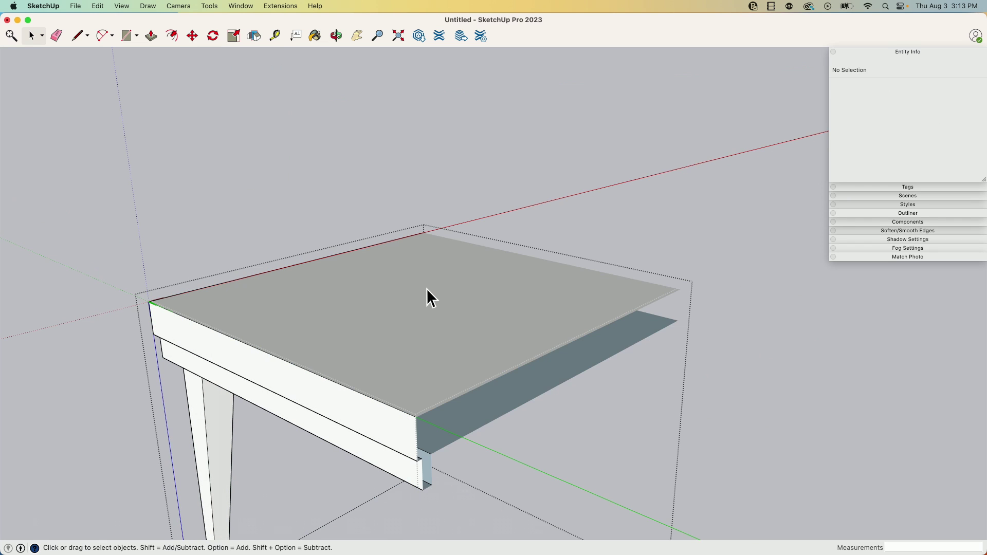
pyautogui.click(121, 6)
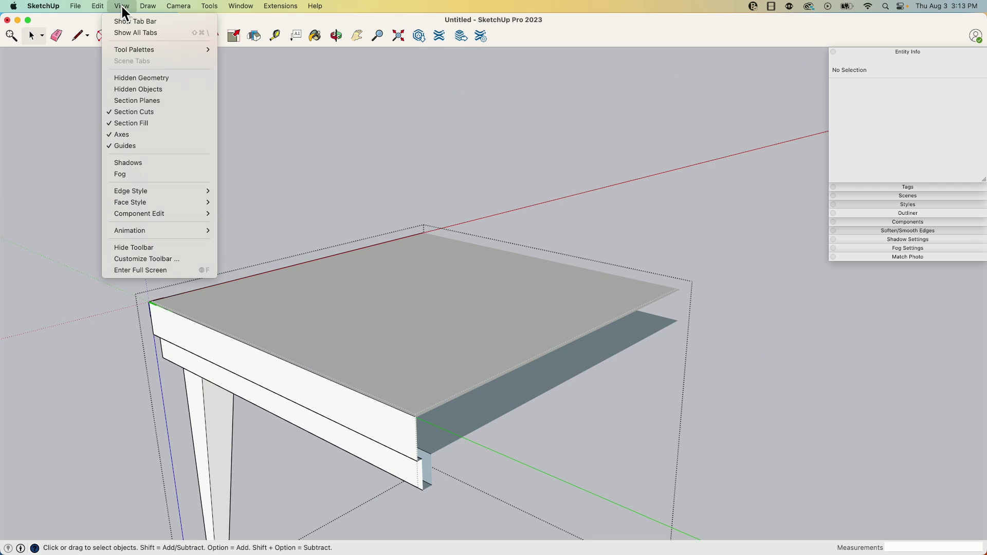
pyautogui.click(149, 79)
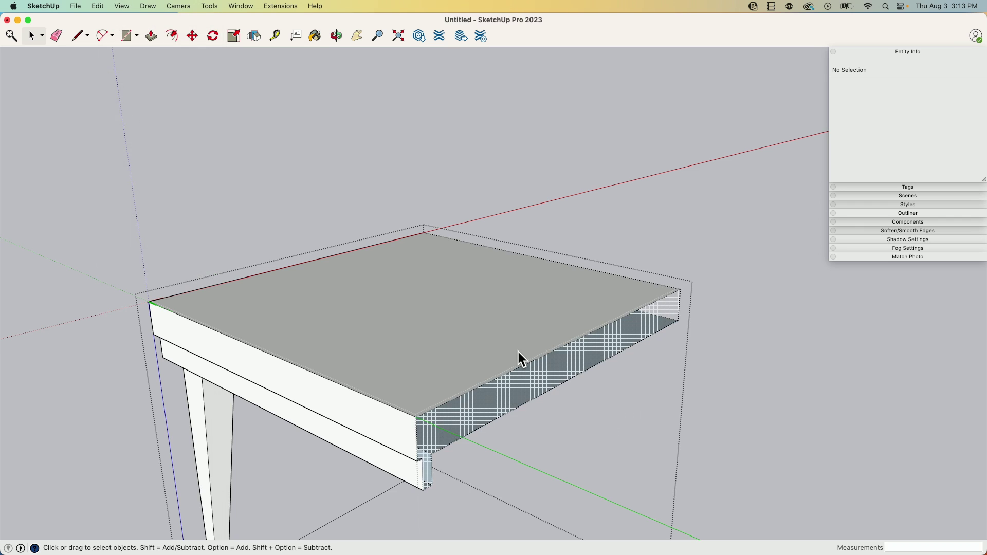
# Step: Try to raise the hidden inner edge of the tabletop with the Move tool, and close the component
pyautogui.scroll(4, 518, 352)
pyautogui.press('m')
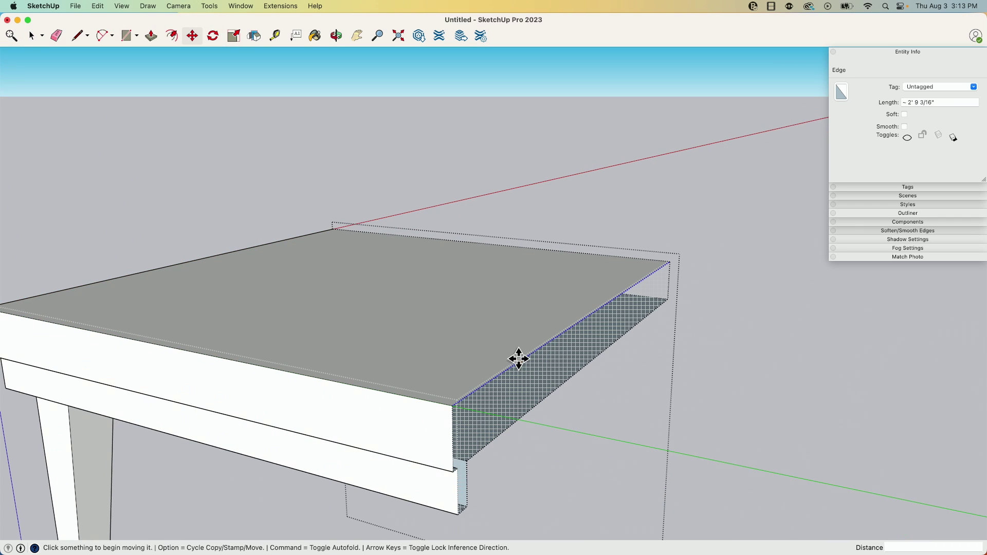
pyautogui.click(518, 358)
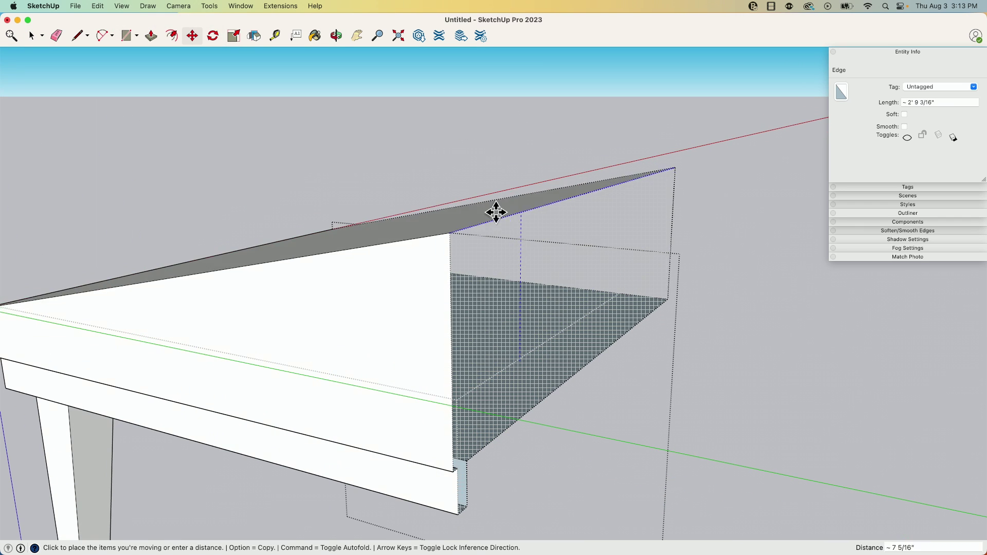
pyautogui.click(459, 296)
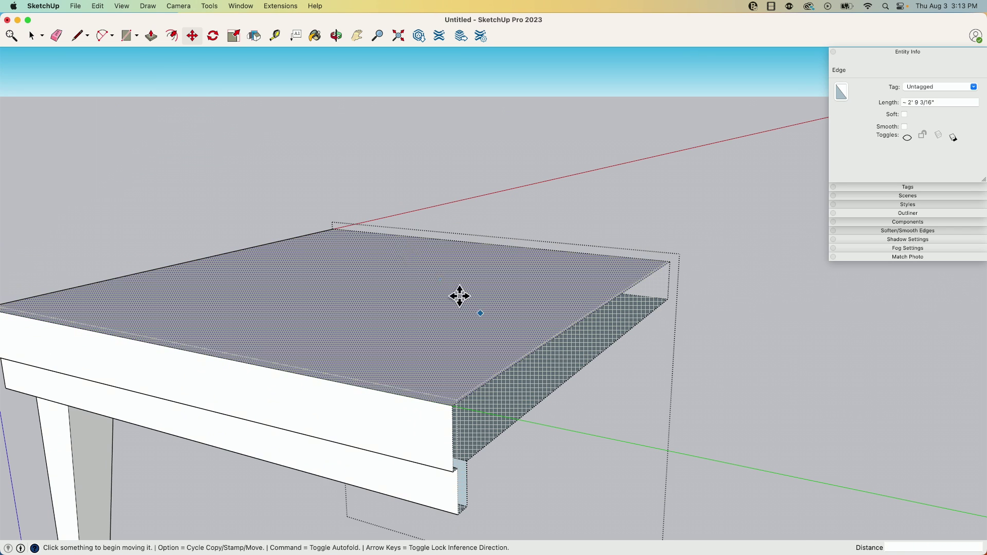
pyautogui.press('Escape')
pyautogui.press('space')
pyautogui.click(327, 126)
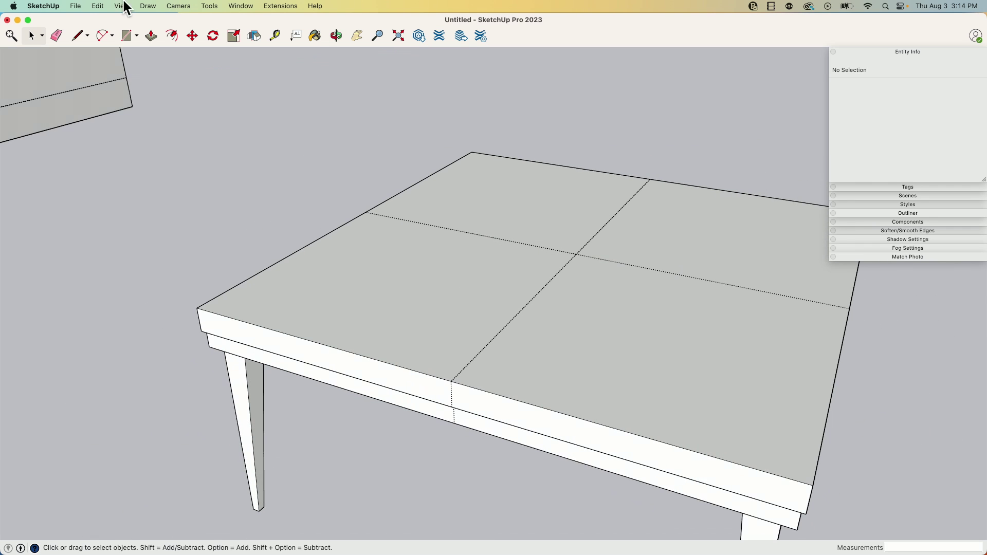
# Step: Turn off the display of Hidden Geometry so the table's seam lines no longer show
pyautogui.click(124, 7)
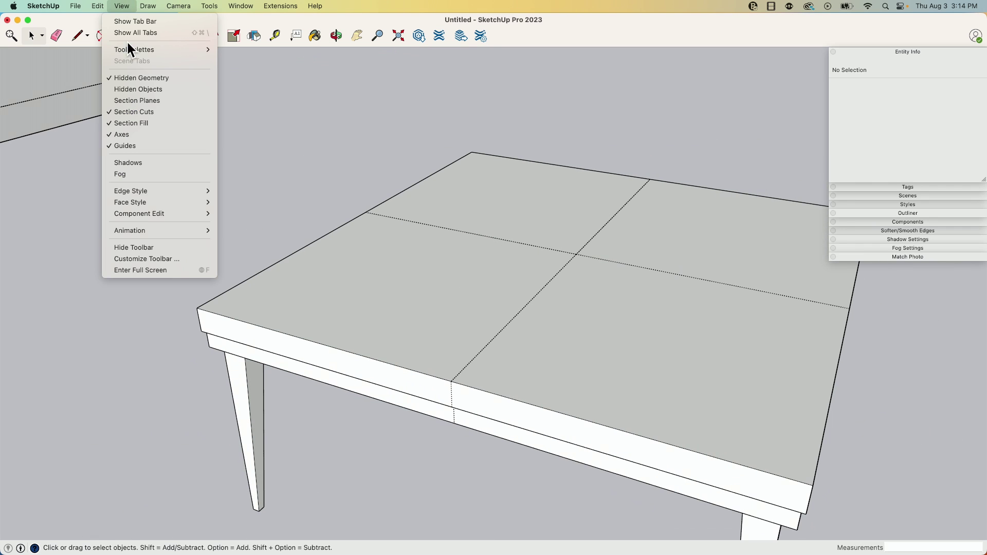
pyautogui.click(127, 79)
pyautogui.click(117, 6)
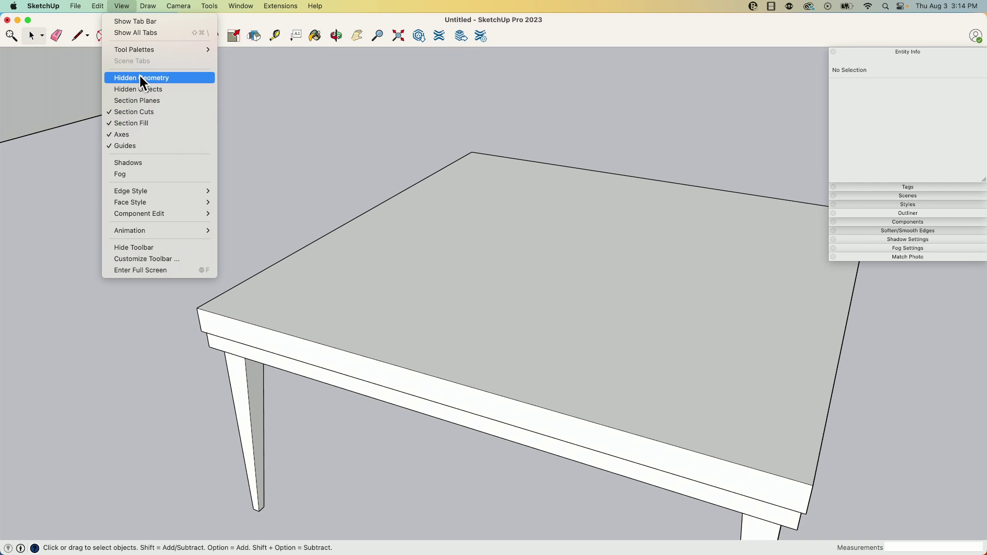
pyautogui.moveTo(150, 213)
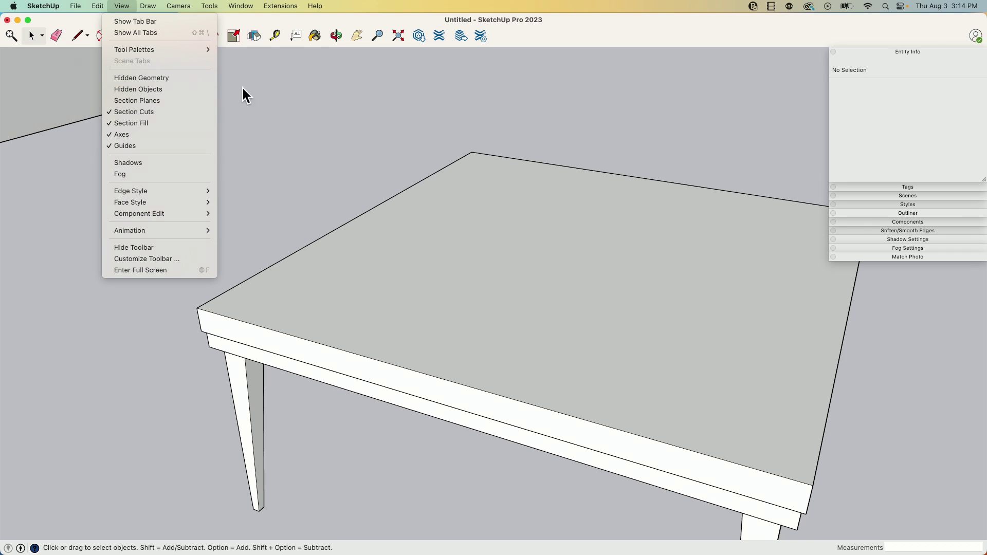
pyautogui.click(396, 146)
# Step: Examine the finished table and both buildings together, selecting a table quarter, the front building's wall group and the rear building's wall face, and clear the selection
pyautogui.moveTo(621, 196); pyautogui.dragTo(520, 201, button='middle')
pyautogui.scroll(-2, 534, 270)
pyautogui.moveTo(475, 164); pyautogui.dragTo(477, 355, button='middle')
pyautogui.moveTo(578, 208); pyautogui.dragTo(412, 229, button='middle')
pyautogui.scroll(-4, 655, 154)
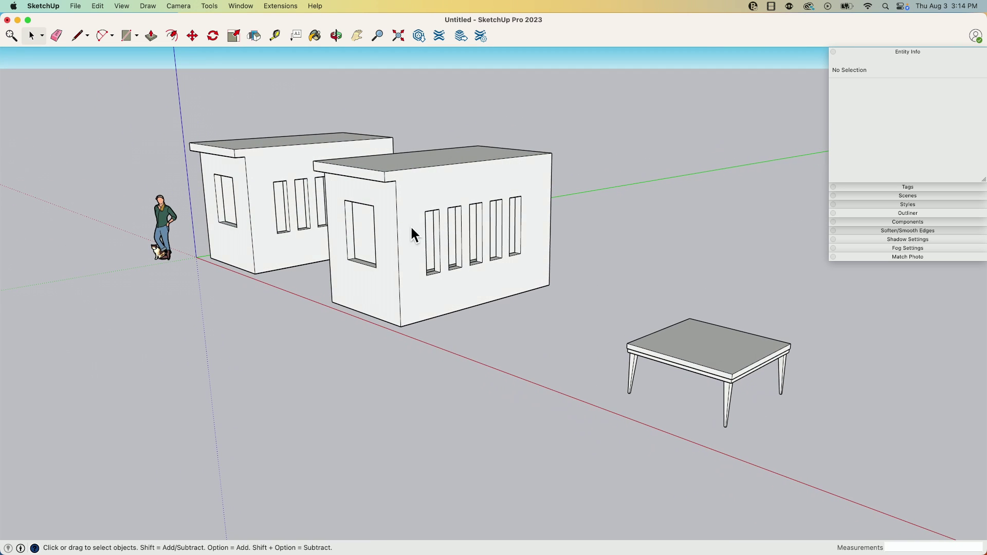
pyautogui.click(708, 361)
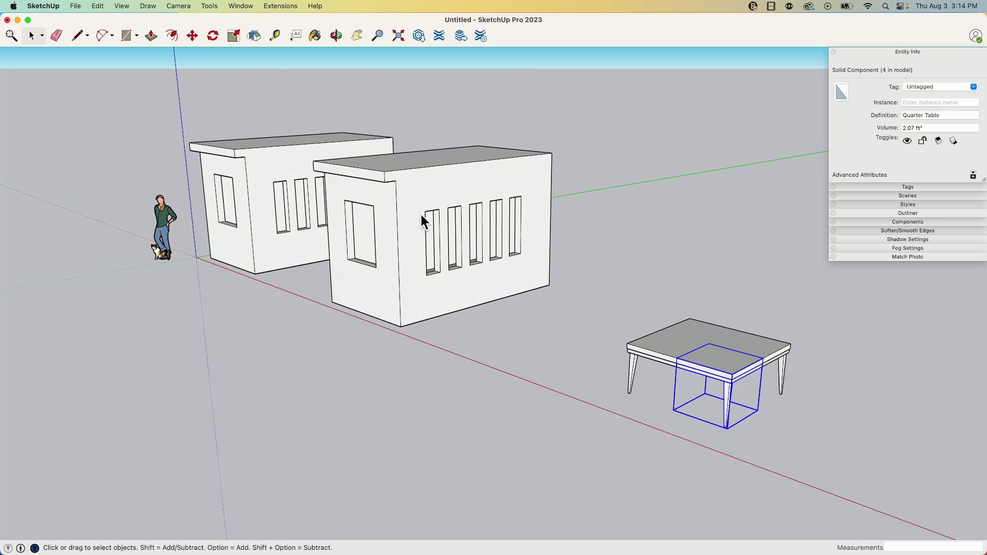
pyautogui.click(337, 188)
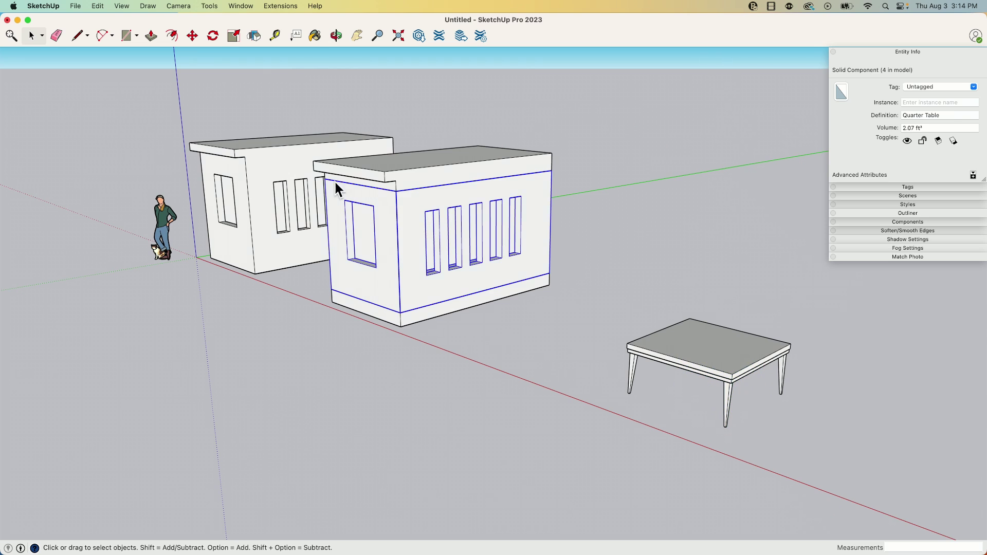
pyautogui.click(731, 368)
pyautogui.click(397, 261)
pyautogui.click(263, 202)
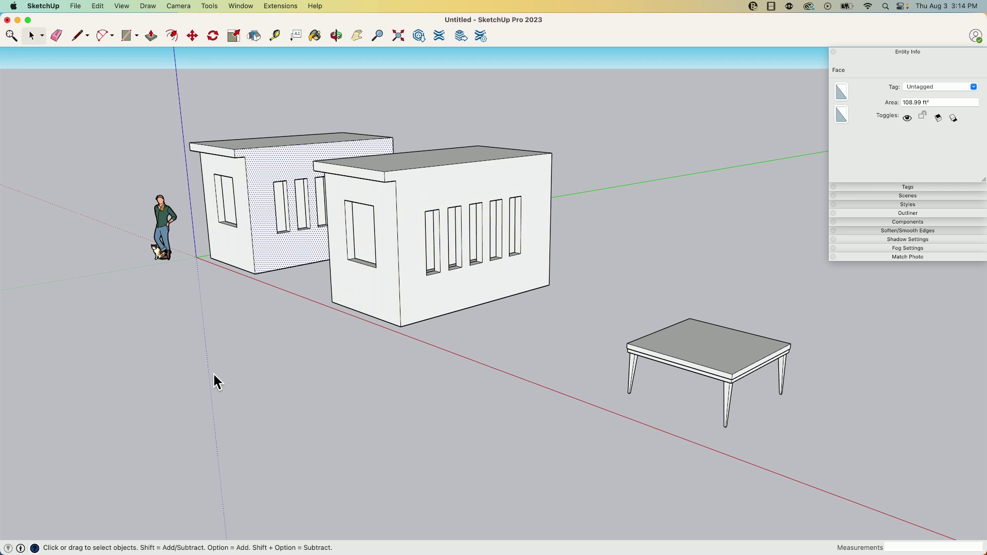
pyautogui.click(214, 375)
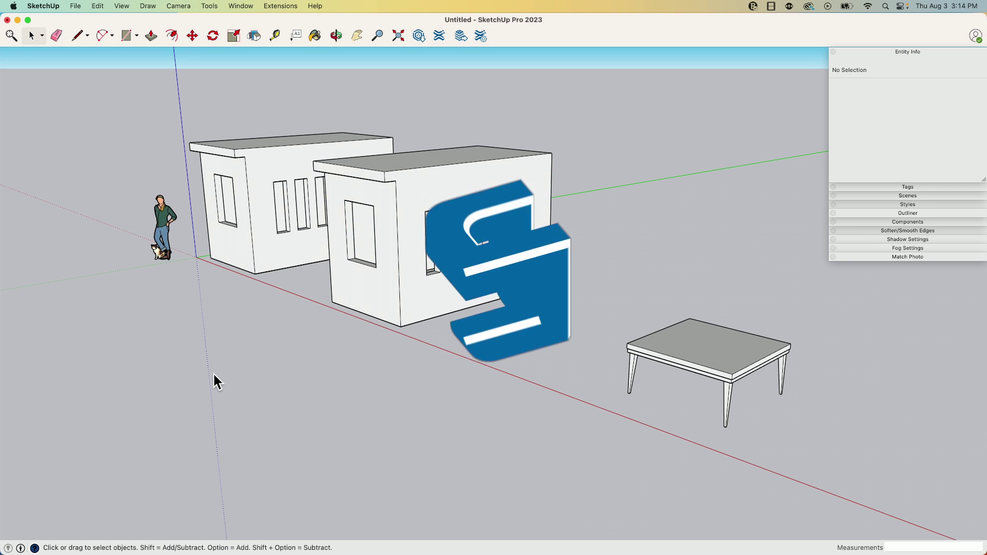